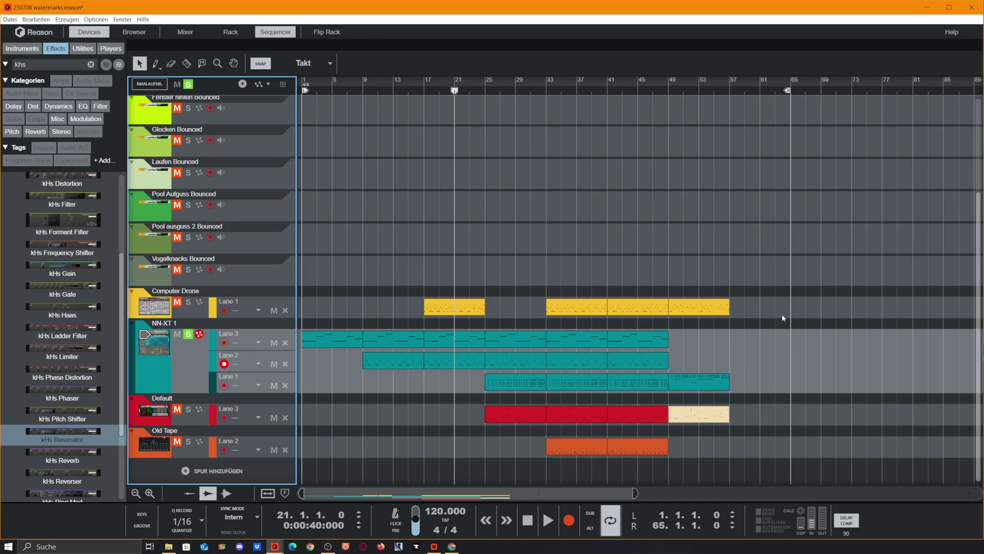
Step: Highlight the NN-XT 1 clips, clear the selection and play the song from the beginning
drag(778, 340, 305, 391)
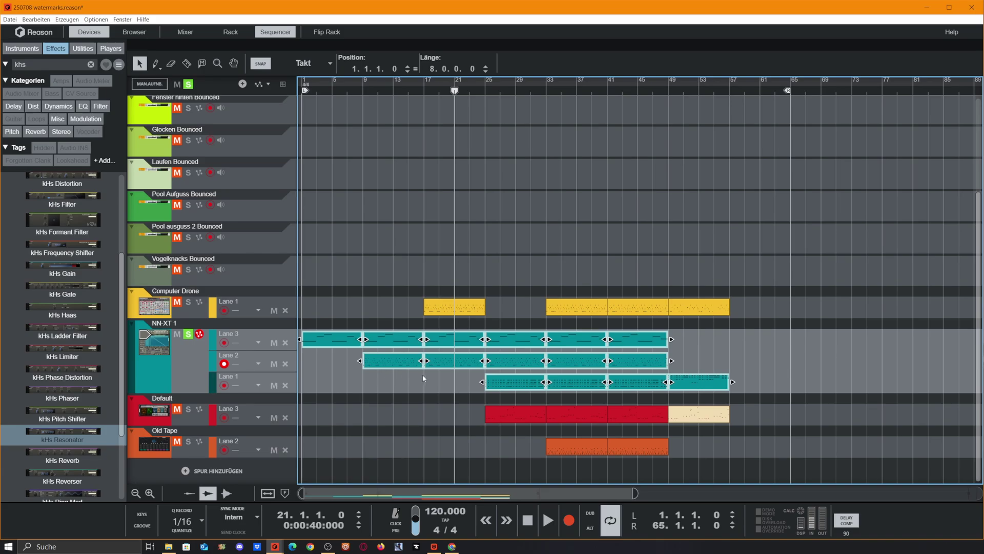
click(322, 380)
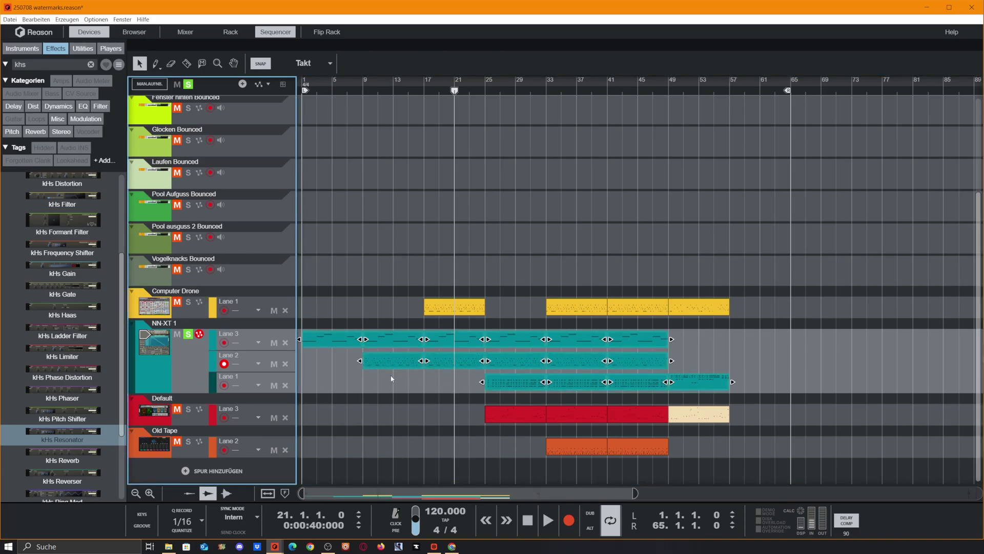
key(KP_0)
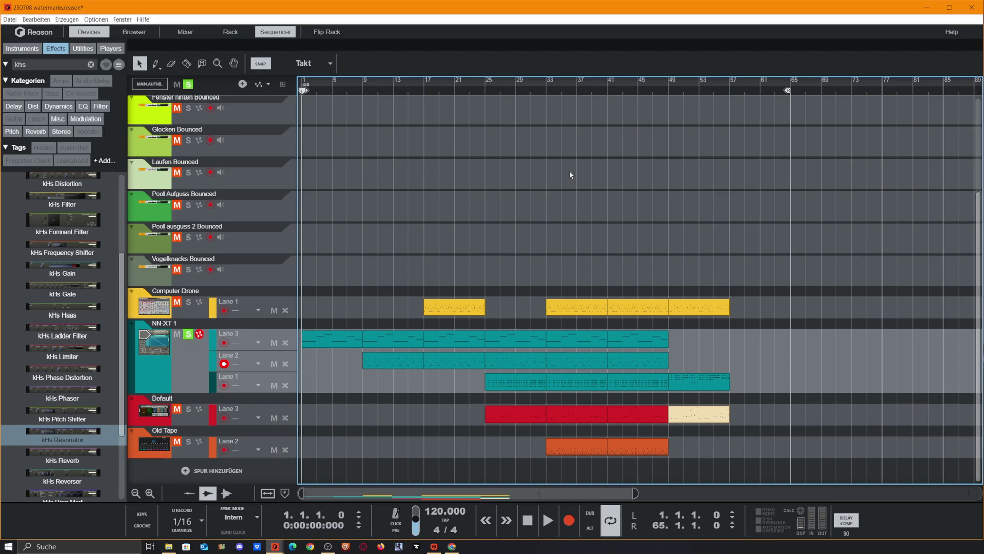
key(space)
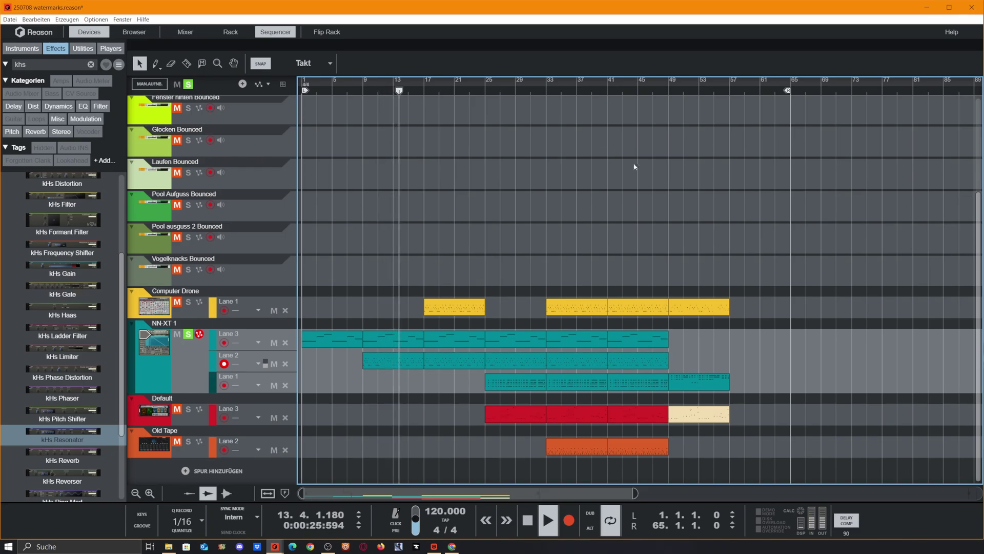
Step: Copy the NN-XT 1 clip at bar 25 on Lane 1 to bar 17
drag(504, 384, 443, 382)
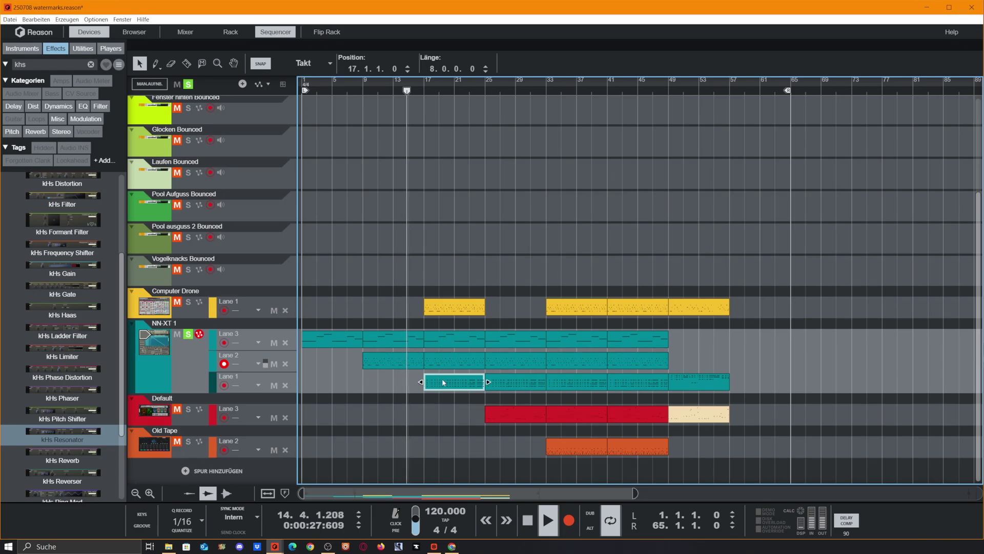
click(460, 424)
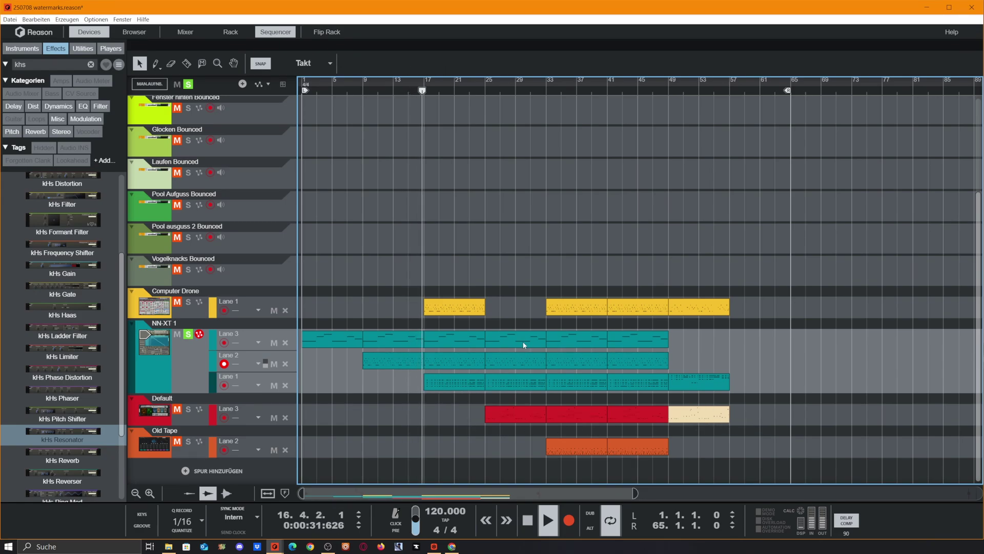
Step: Move the three NN-XT 1 clips at bar 25 to bar 59, and the Lane 1 clip at bar 49 to bar 25
drag(512, 338, 771, 396)
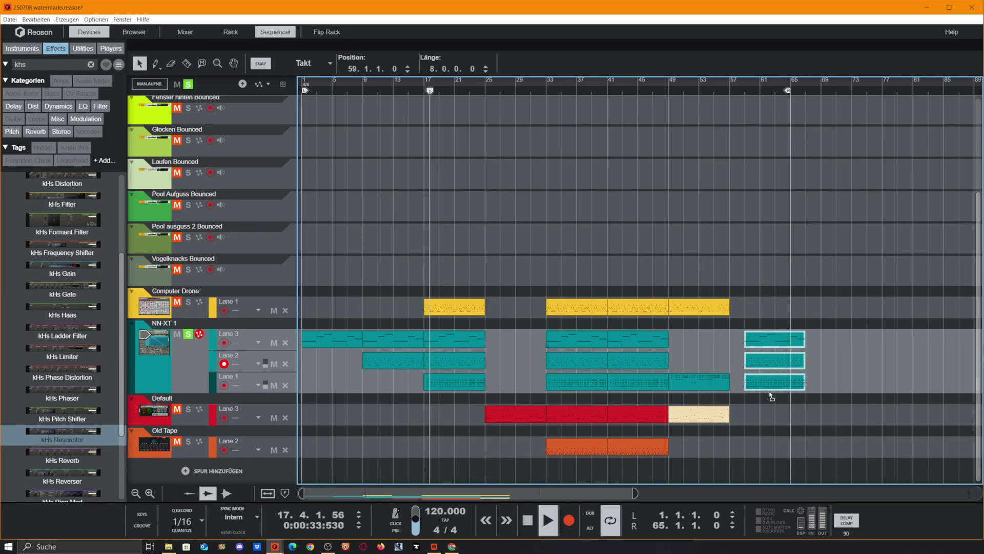
key(ctrl+v)
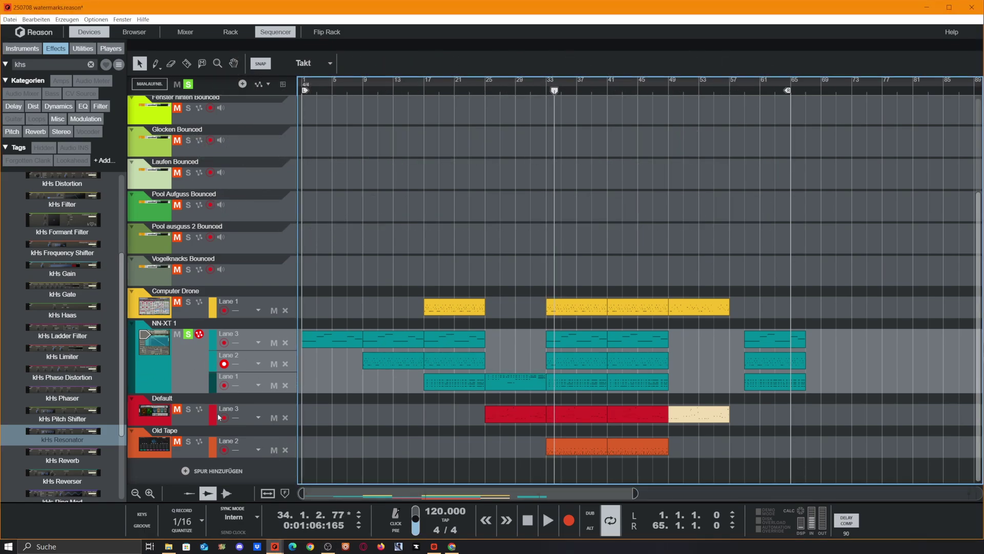
Step: Show the NN-XT 1 sampler in the rack, turn off Select Zone via MIDI and clear the zone selection
scroll(135, 384, up, 1)
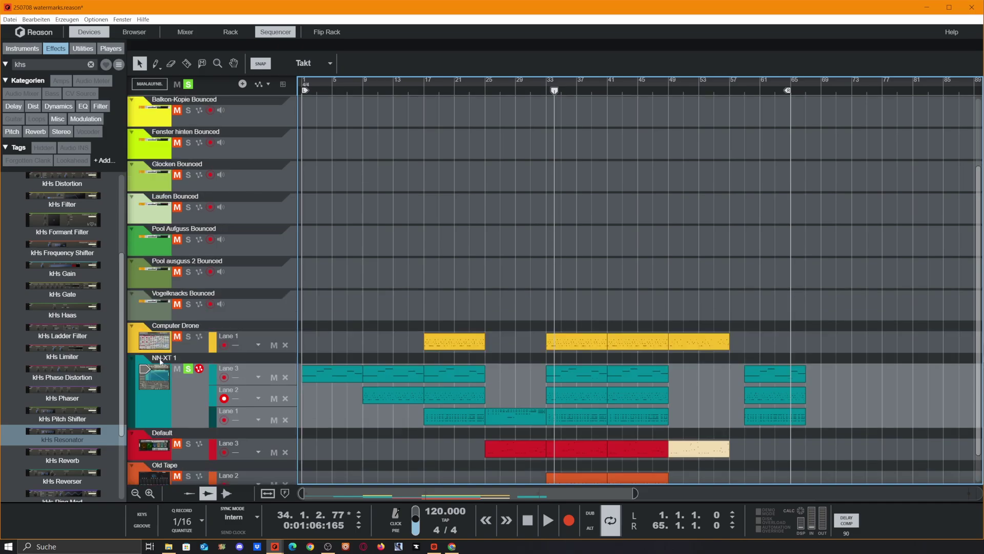
scroll(176, 314, down, 1)
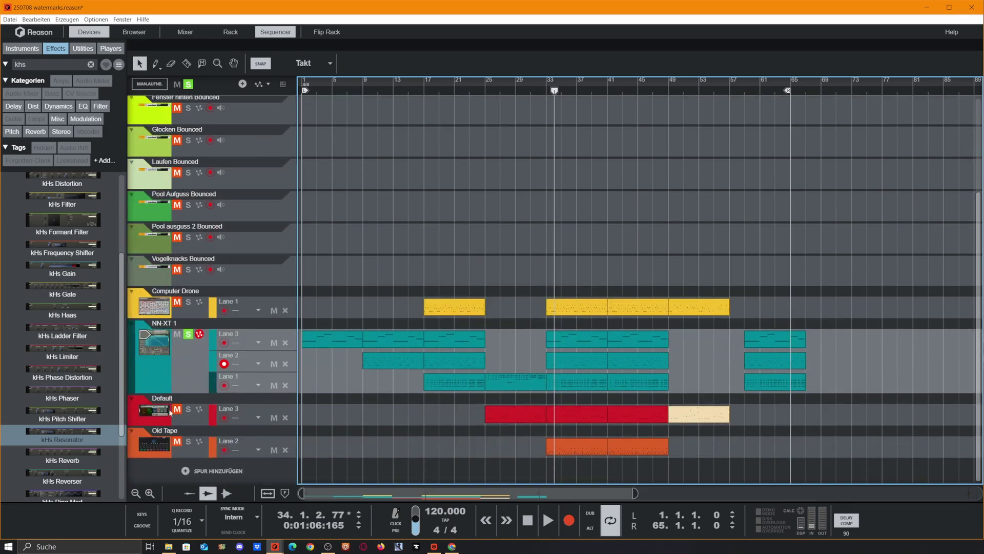
click(170, 412)
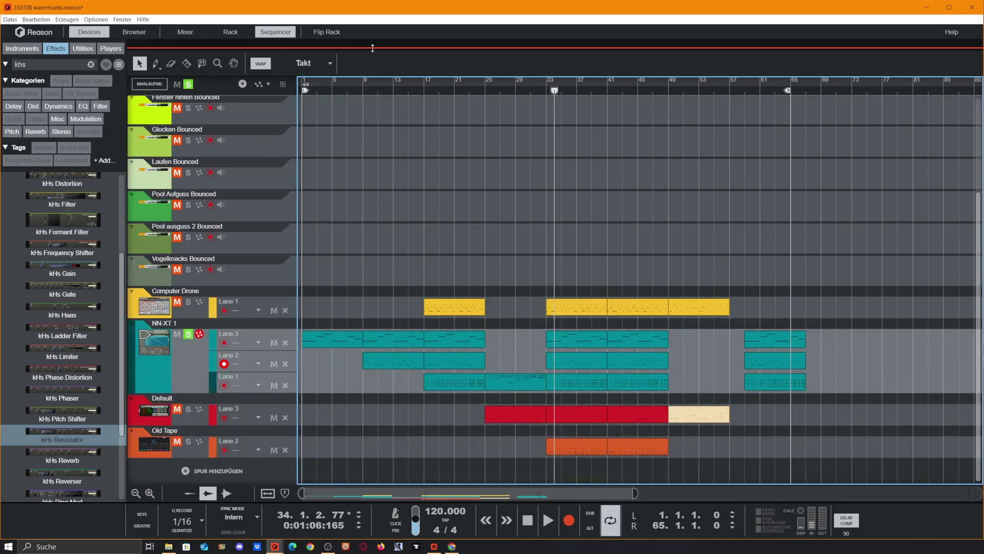
key(F6)
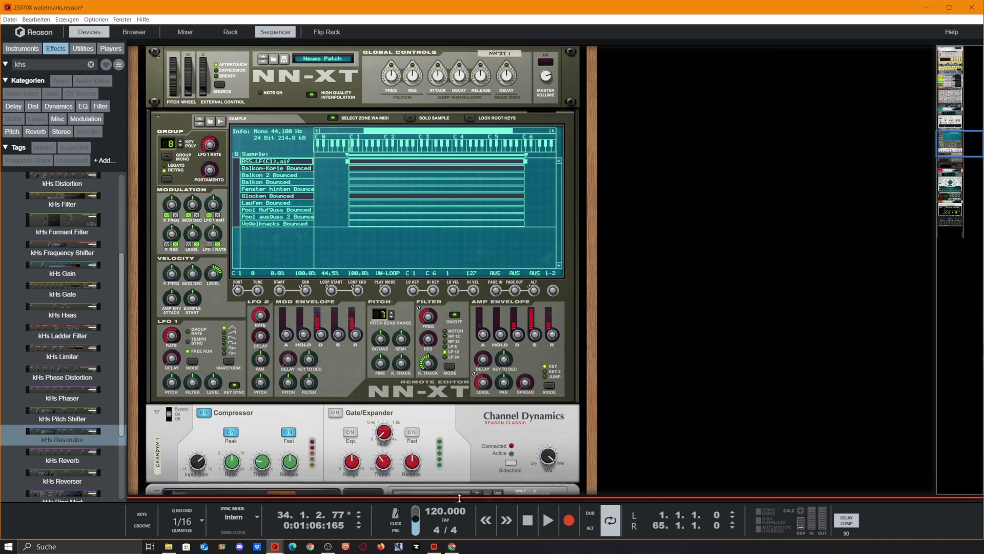
scroll(835, 324, up, 2)
click(285, 152)
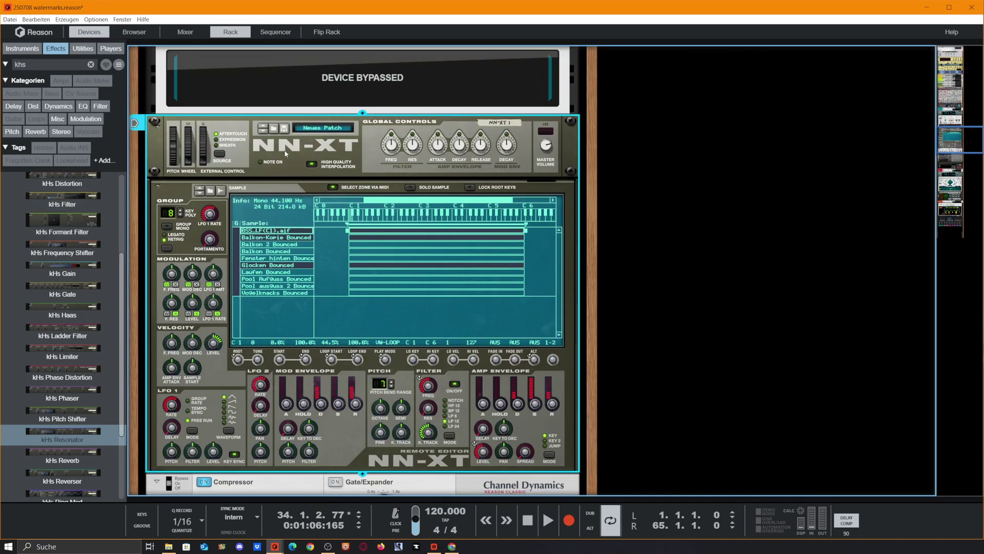
click(344, 189)
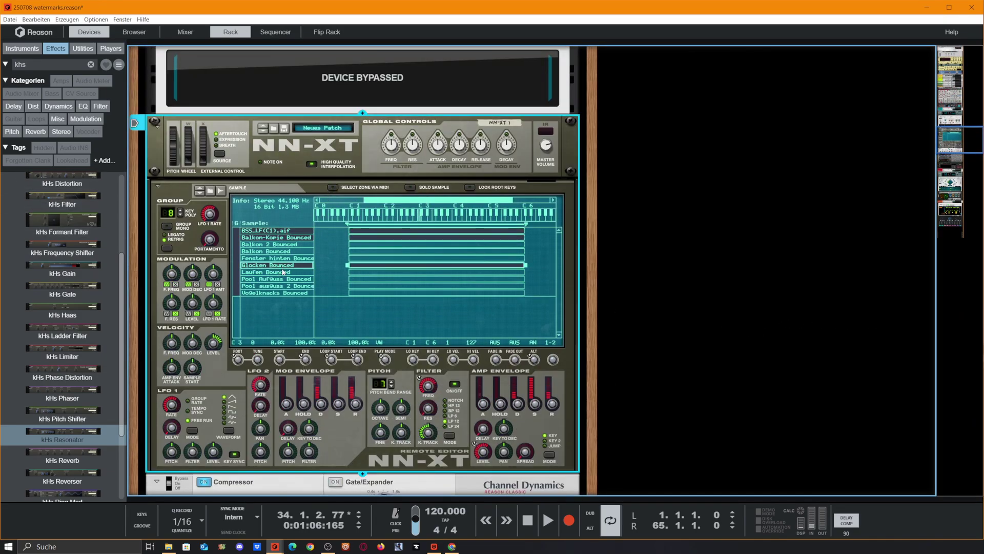
click(286, 307)
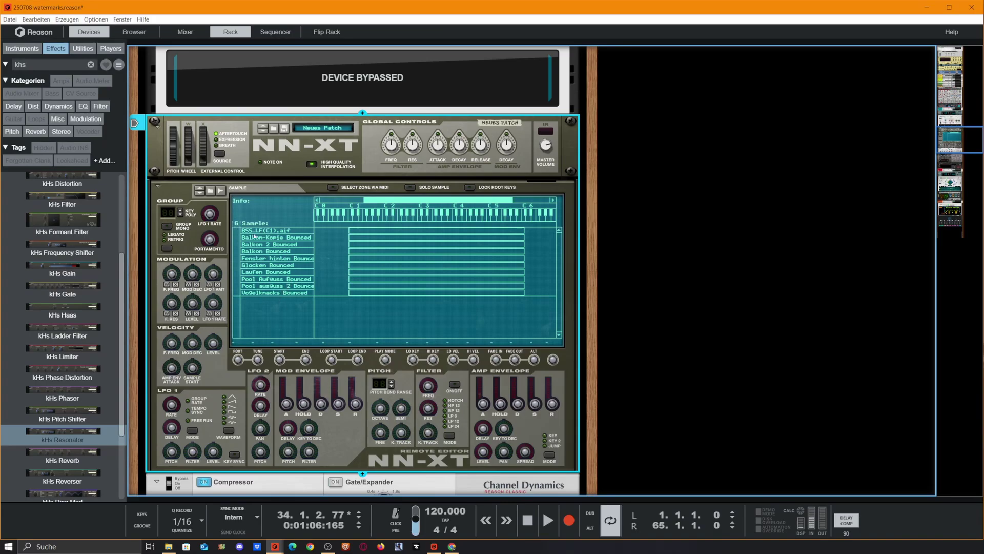
Step: Look up the source of the BSS_LF(C1).aif zone in the sample browser, and cancel without replacing the sample
click(275, 232)
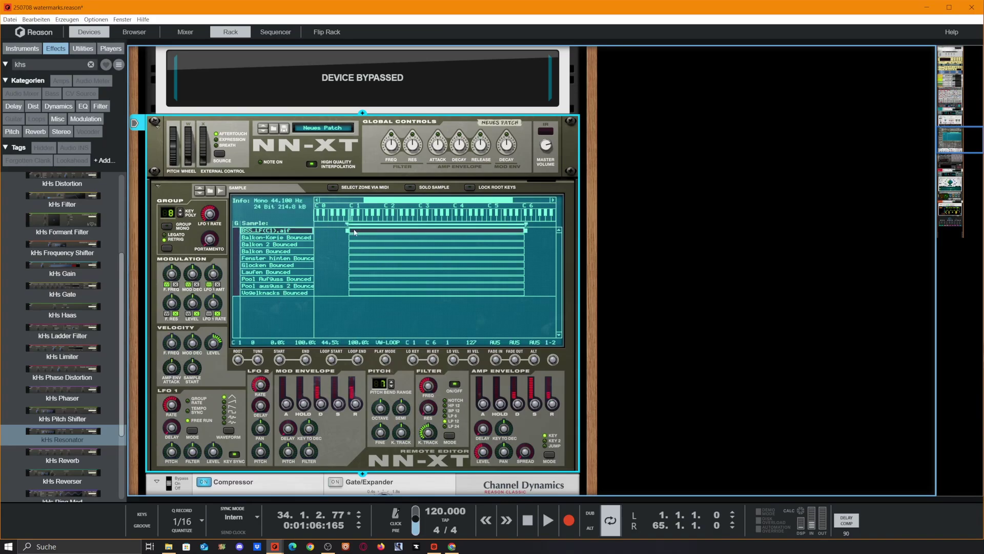
click(213, 190)
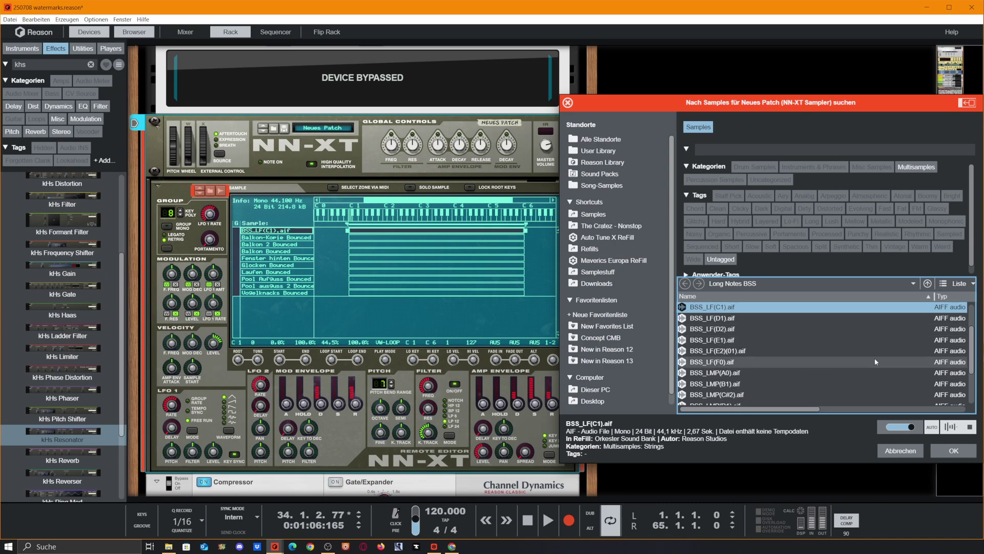
click(900, 450)
Step: Examine the bounced sample zones one by one, from Balkon-Kopie Bounced down to Vogelknacks Bounced
click(298, 237)
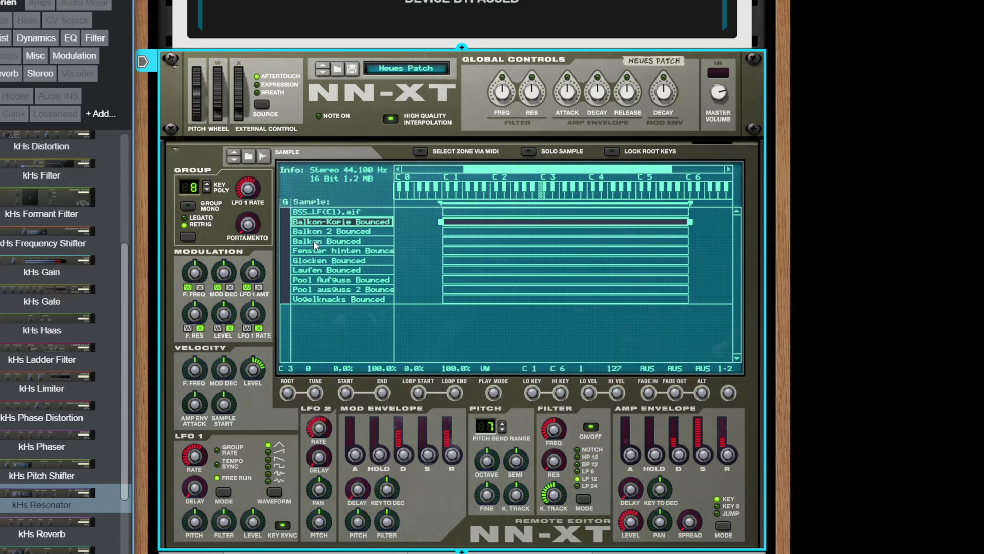
click(316, 251)
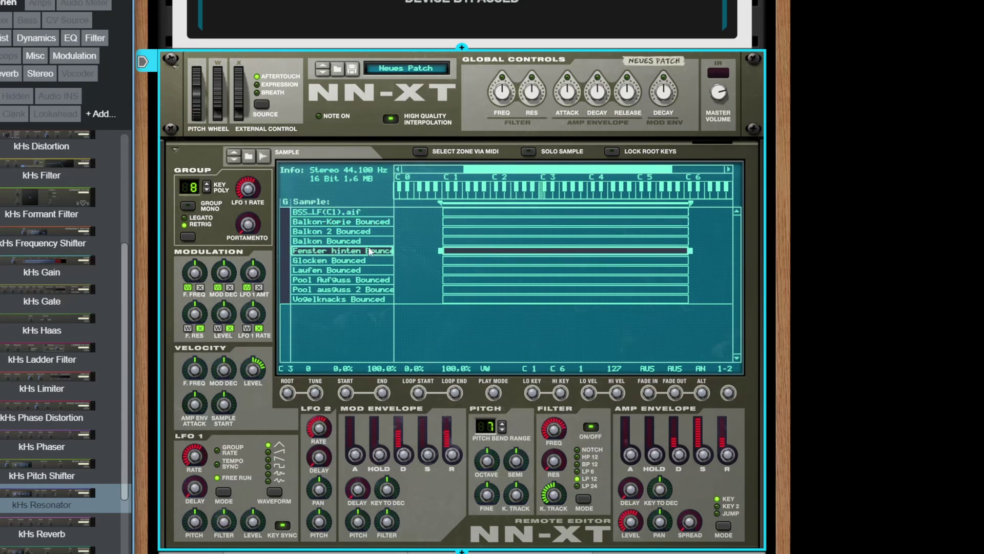
click(309, 261)
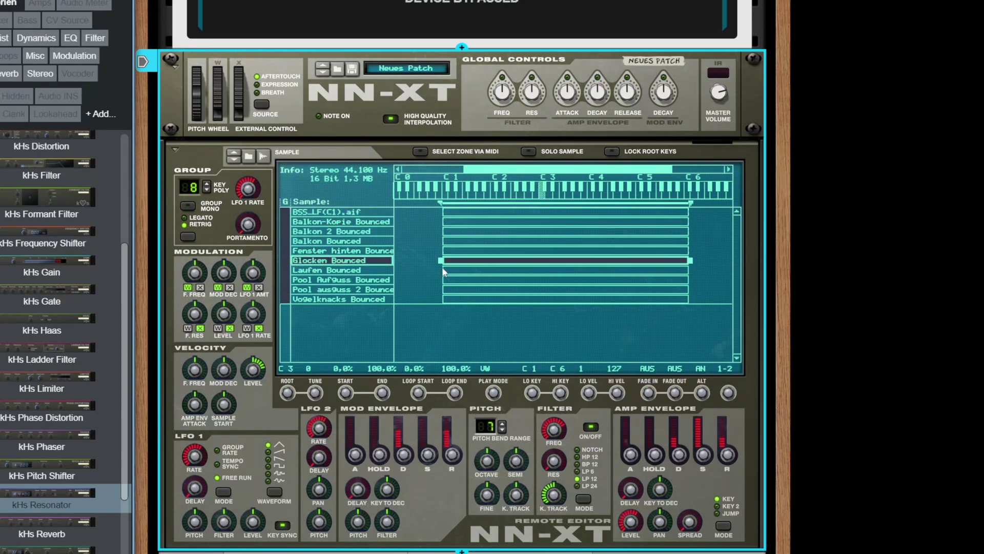
click(310, 271)
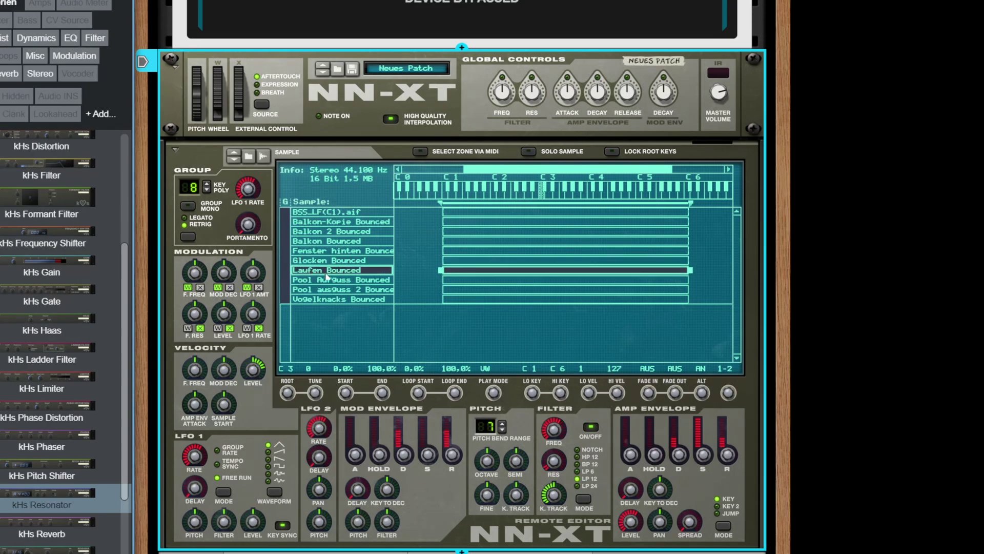
click(298, 282)
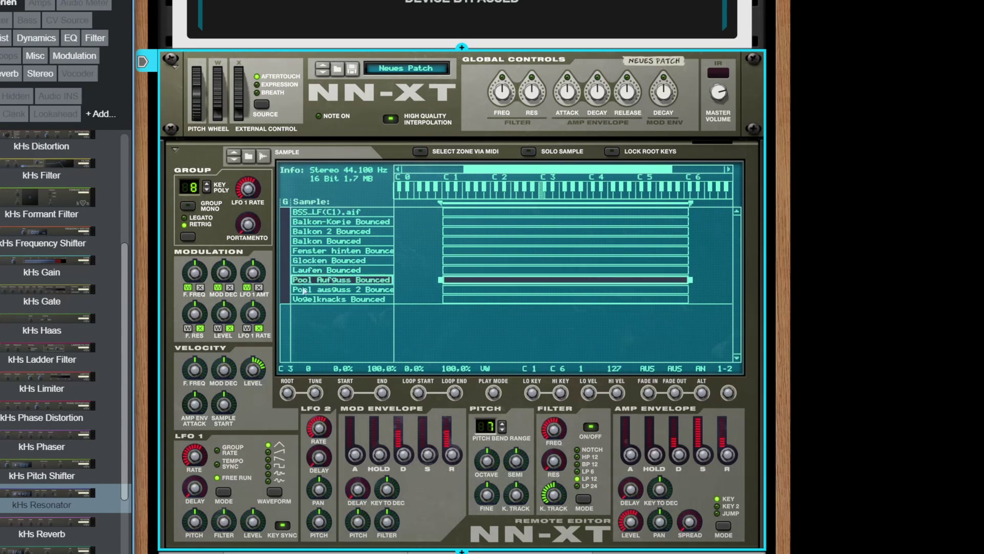
click(308, 289)
click(317, 281)
click(315, 290)
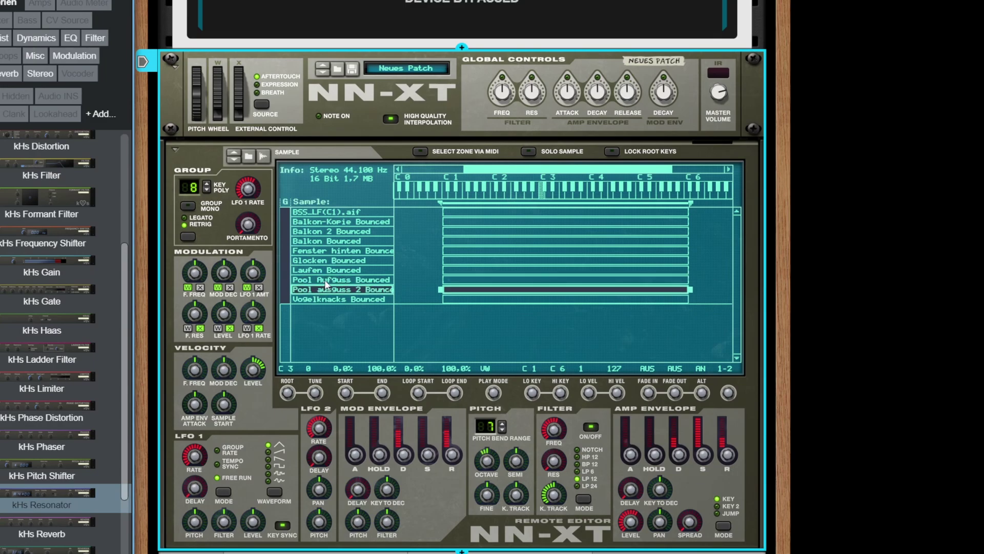
click(325, 281)
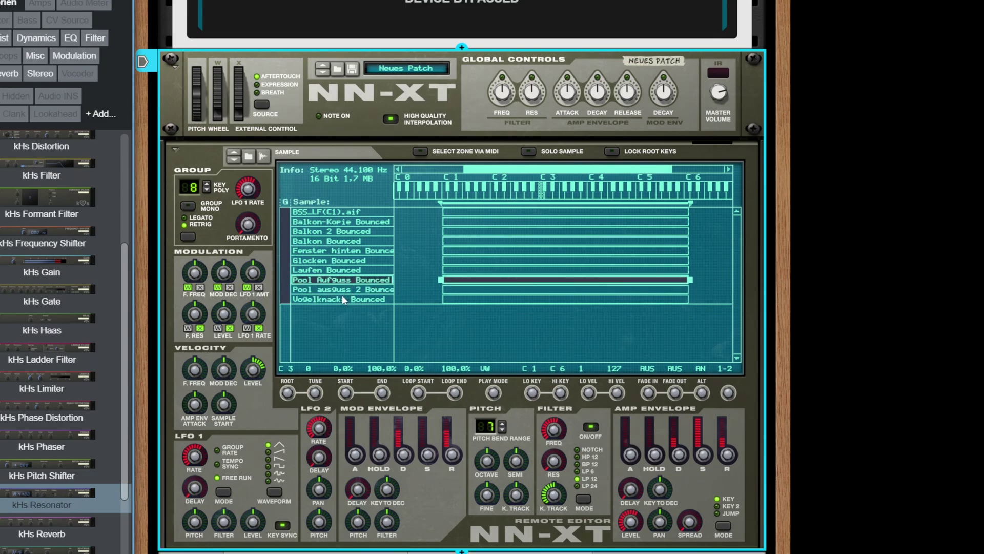
click(344, 297)
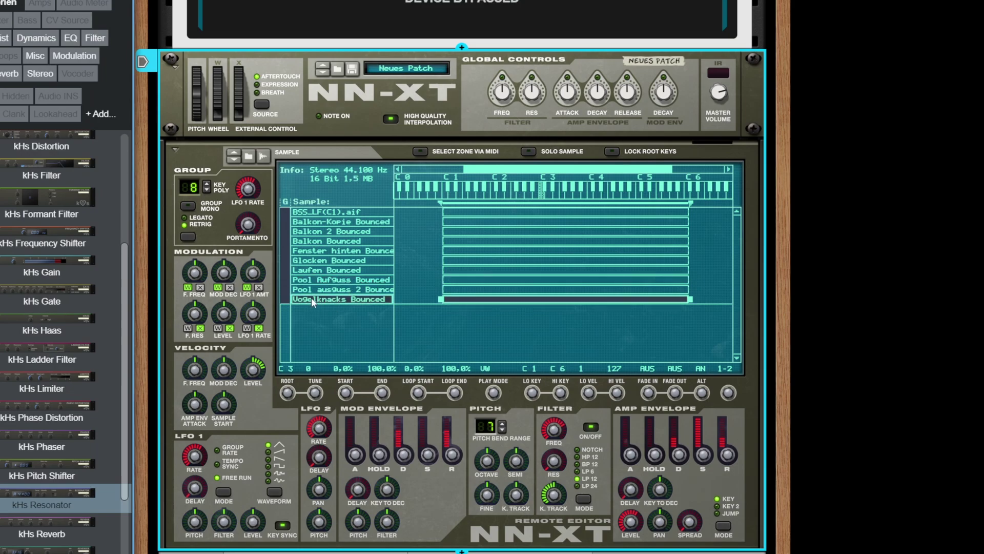
Step: Try the Balkon, Fenster hinten, Laufen and Glocken samples in the Vogelknacks zone, and reload Vogelknacks Bounced
click(248, 157)
click(967, 440)
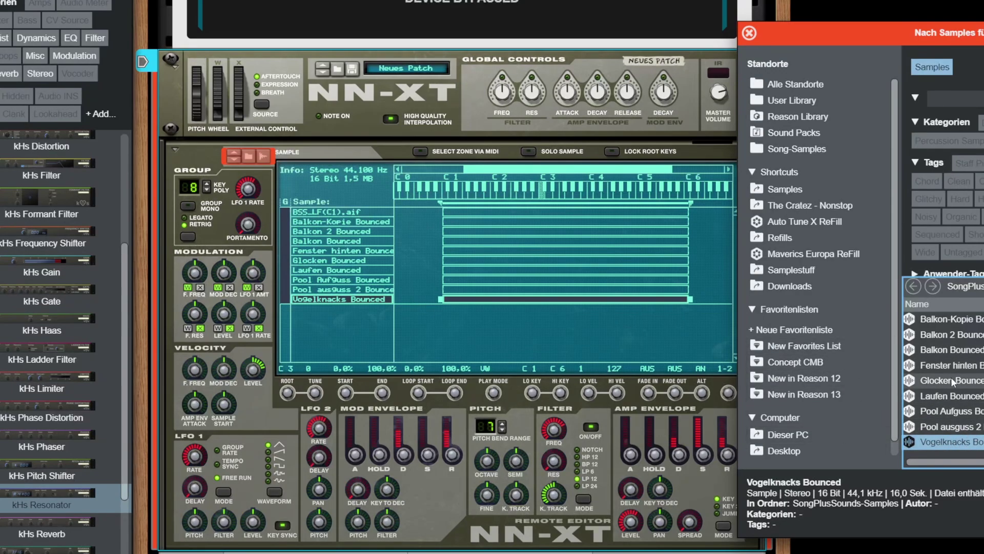
click(957, 351)
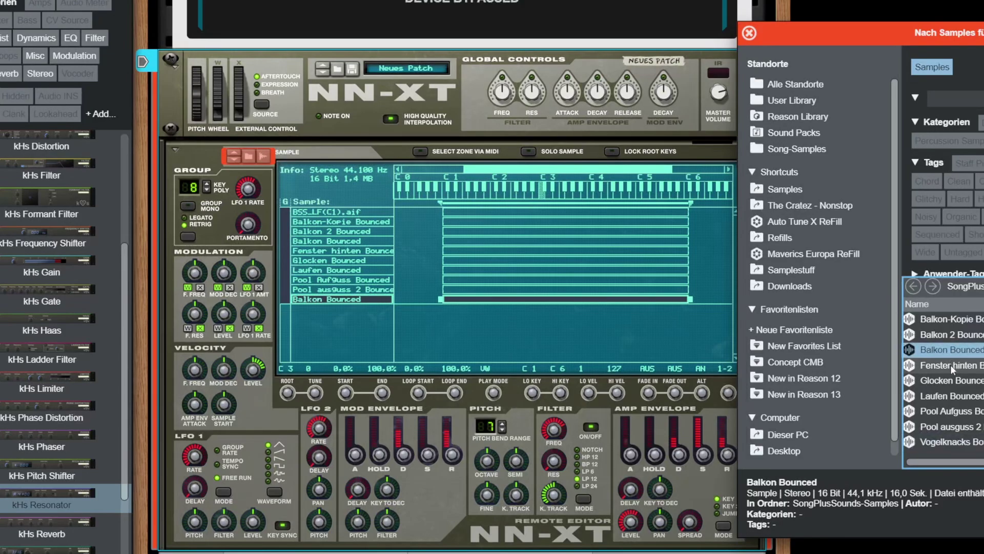
click(953, 366)
click(950, 396)
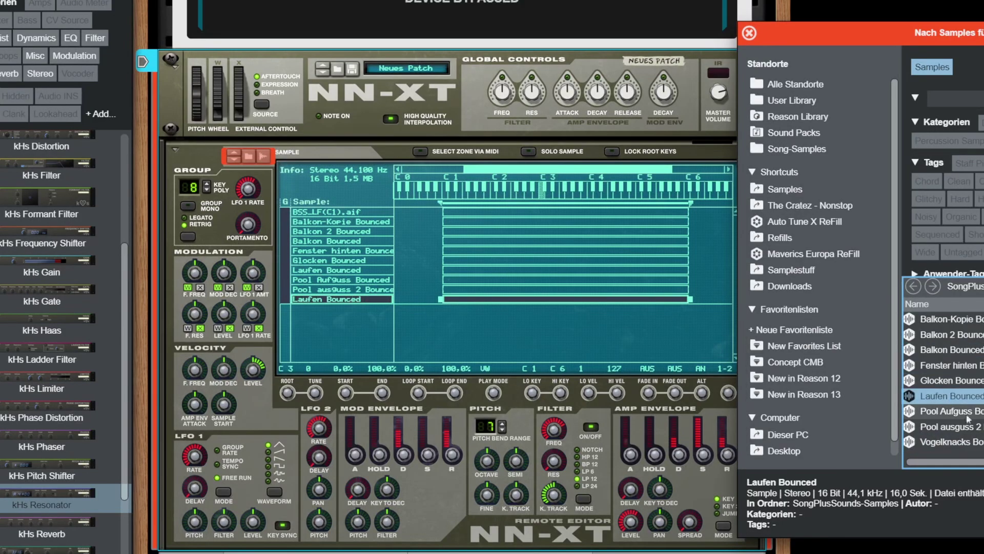
click(966, 381)
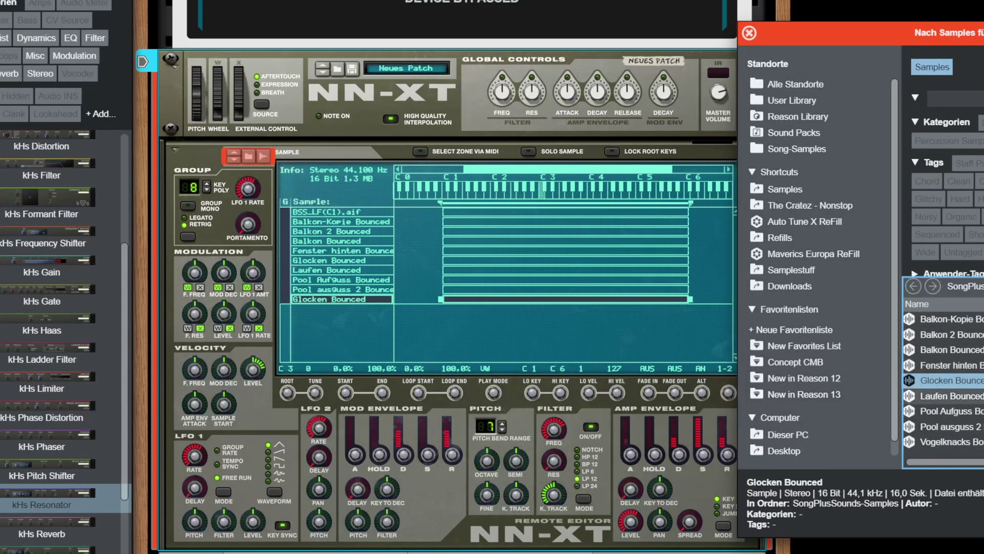
double_click(948, 442)
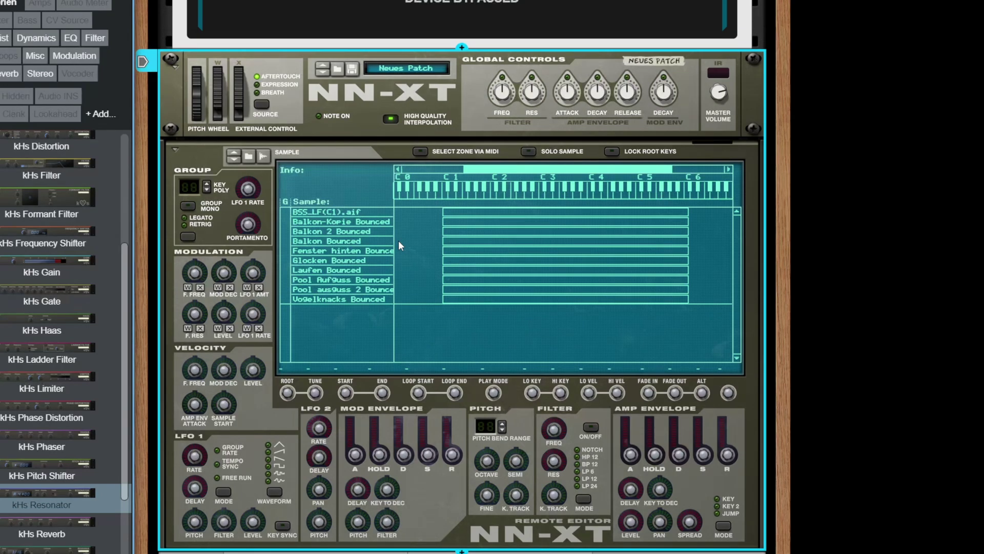
Step: Turn on Select Zone via MIDI and step through the sample zones from BSS_LF(C1).aif to Balkon Bounced
click(332, 213)
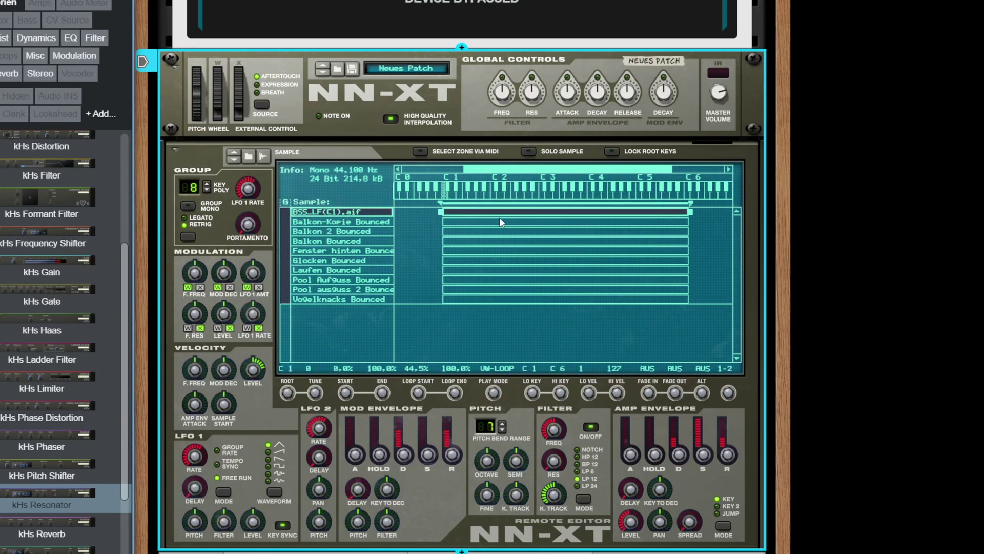
ctrl+click(295, 213)
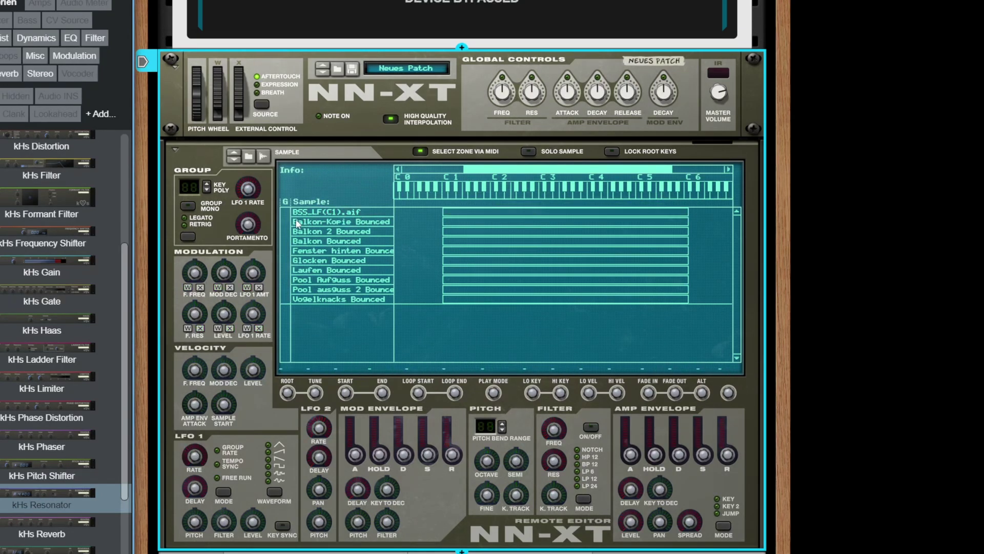
click(352, 224)
click(354, 213)
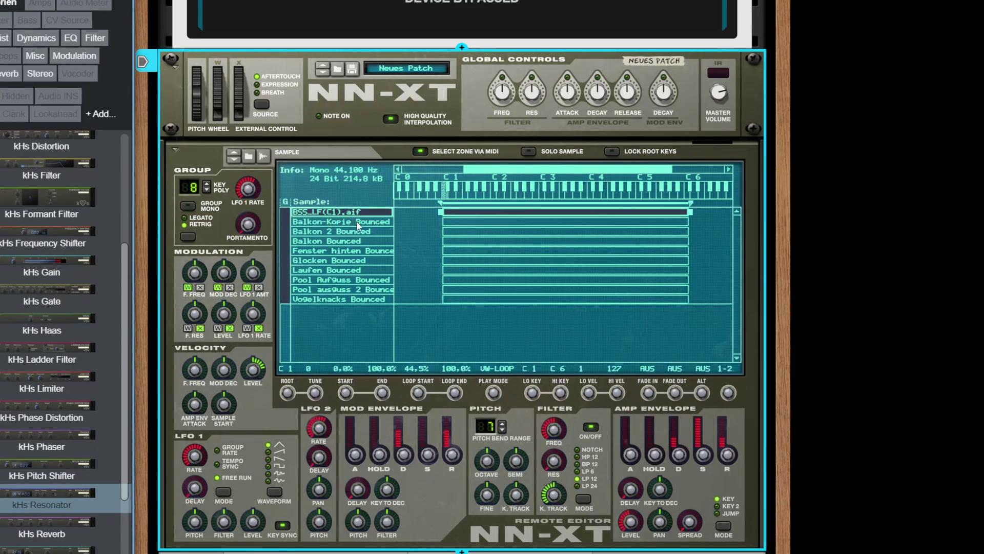
click(356, 221)
click(357, 231)
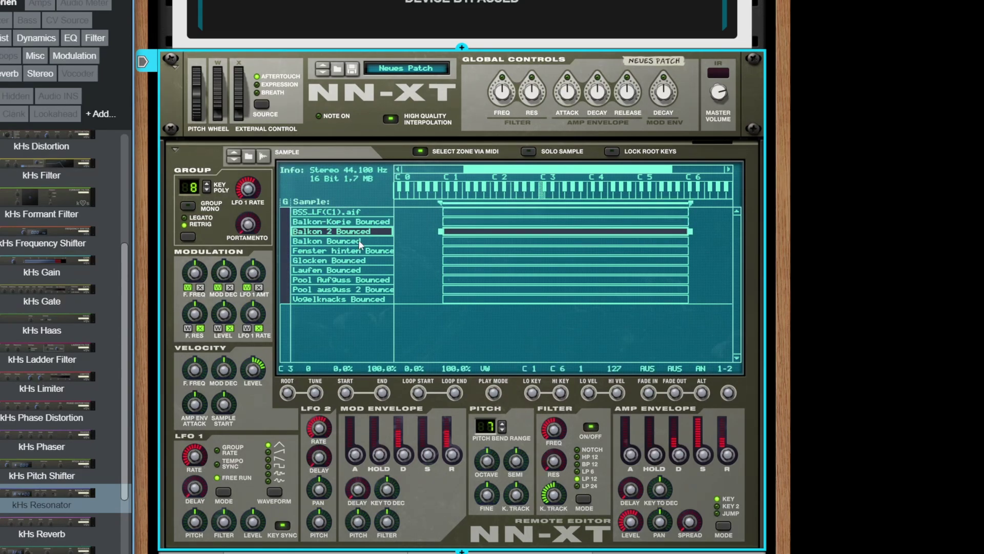
click(359, 241)
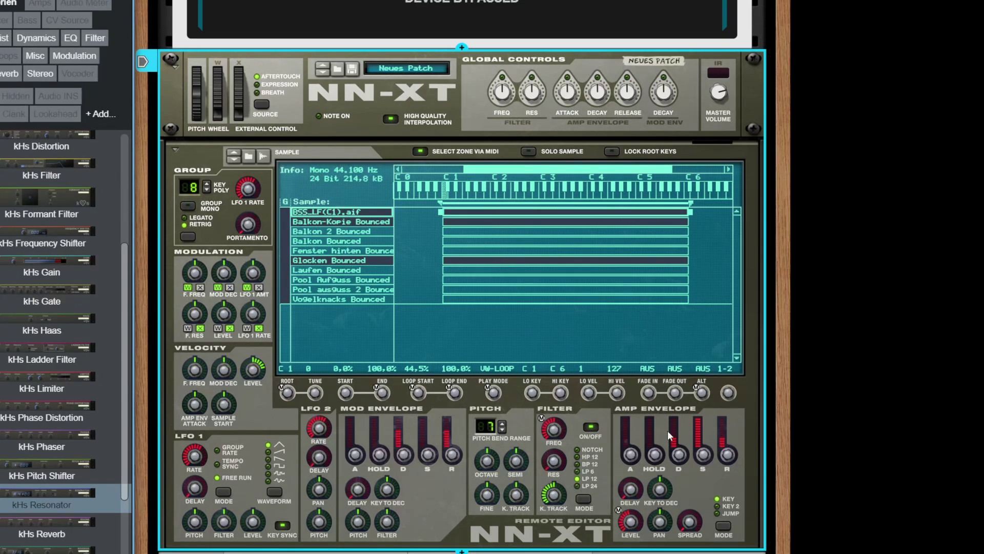
Step: Add a new audio track below the Old Tape track and solo it
scroll(503, 341, up, 1)
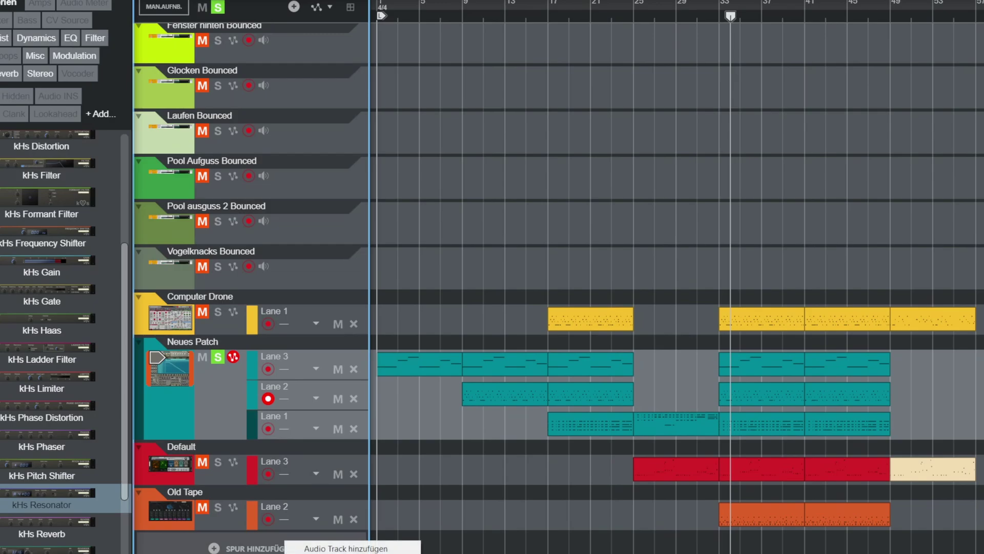
click(337, 553)
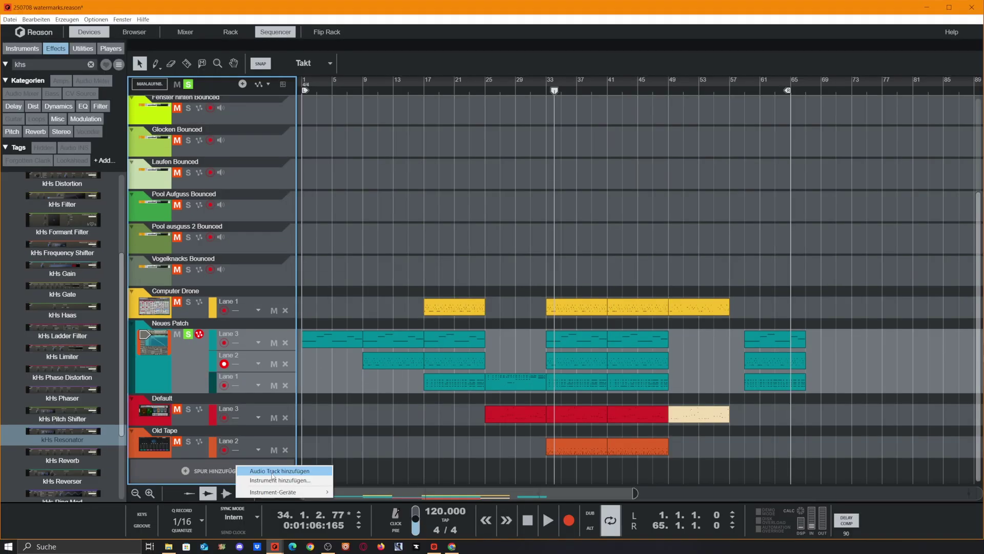
click(280, 471)
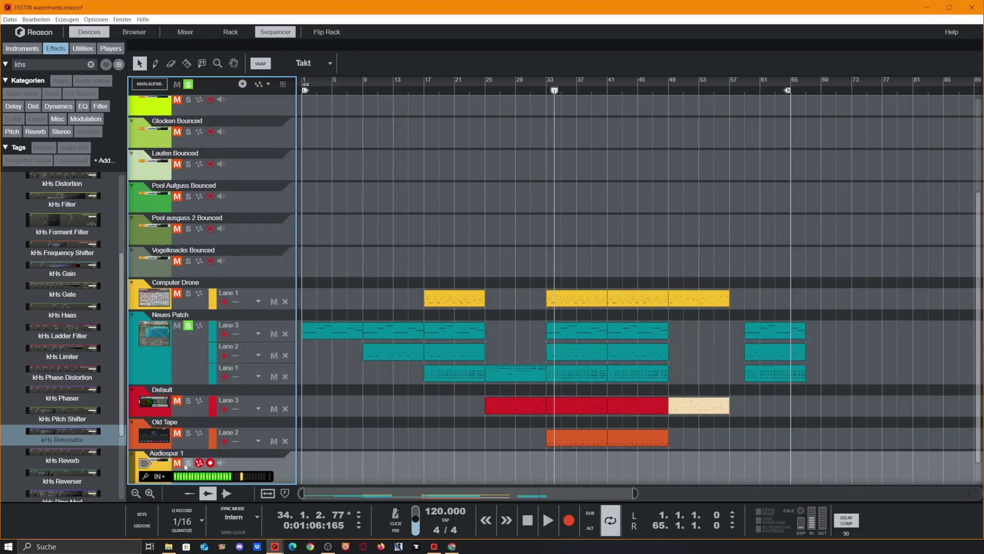
Step: Record a short audio take on the new audio track from the song start, and disarm its recording
click(528, 521)
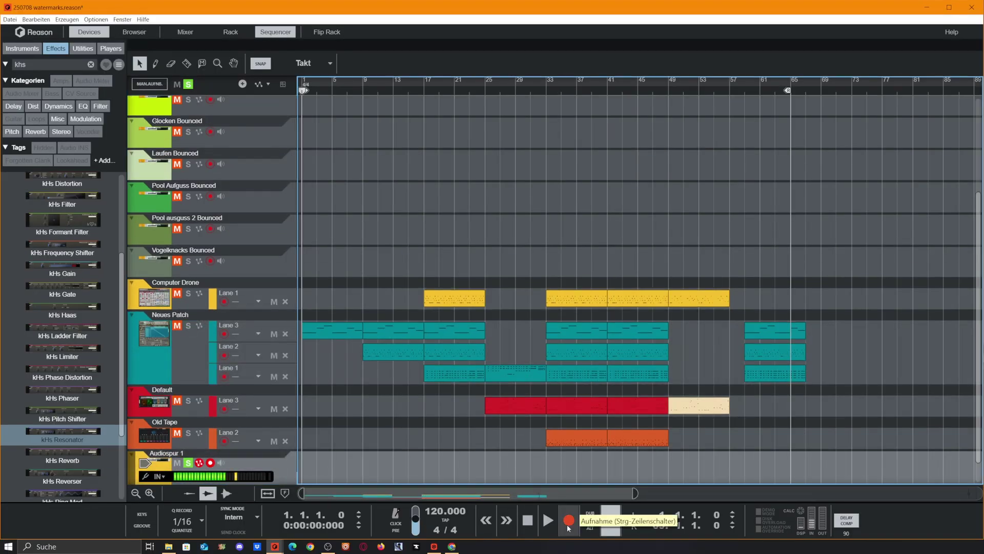
click(568, 521)
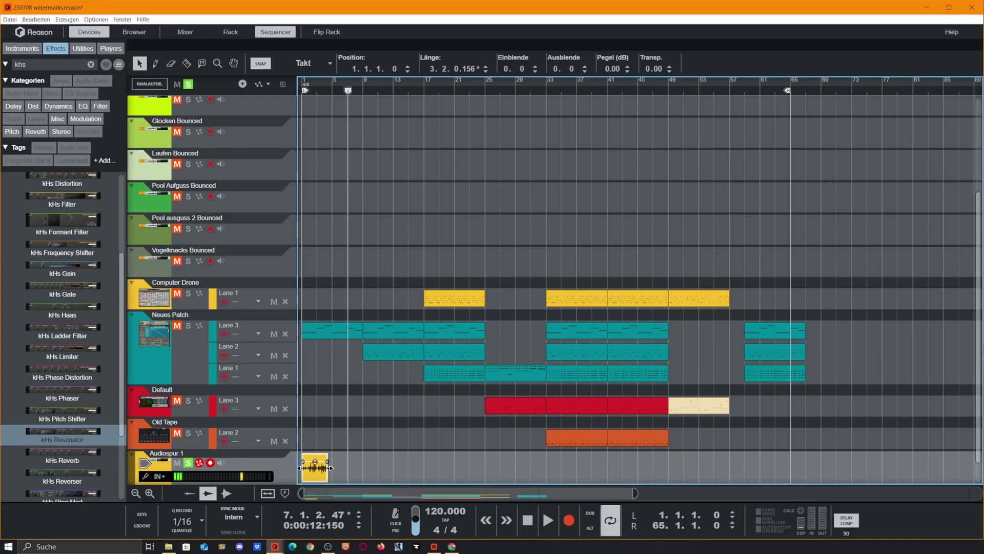
click(212, 462)
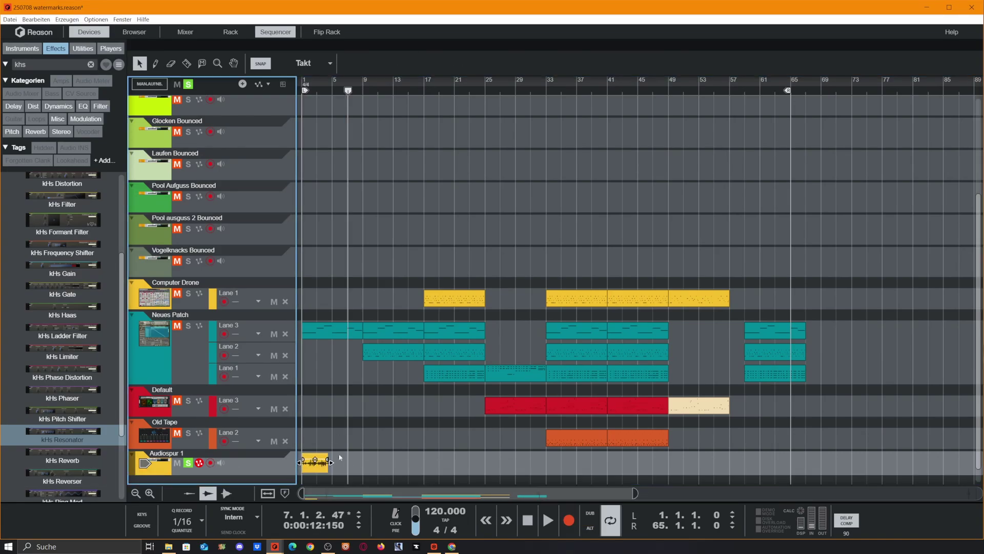
Step: Extend the recorded clip on Audiospur 1 to a length of 4 bars
click(315, 477)
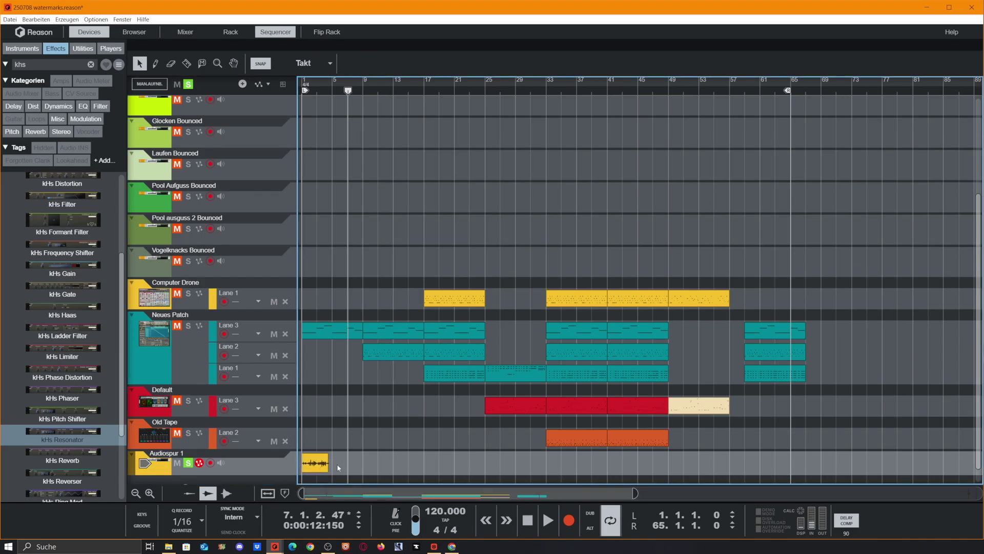
click(307, 467)
drag(331, 462, 334, 466)
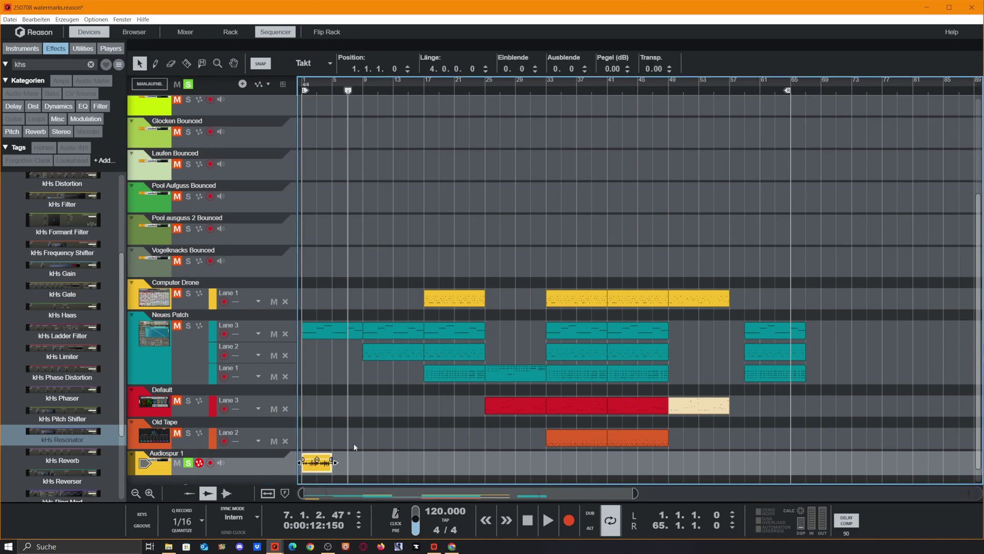
key(ctrl+plus)
key(ctrl+plus)
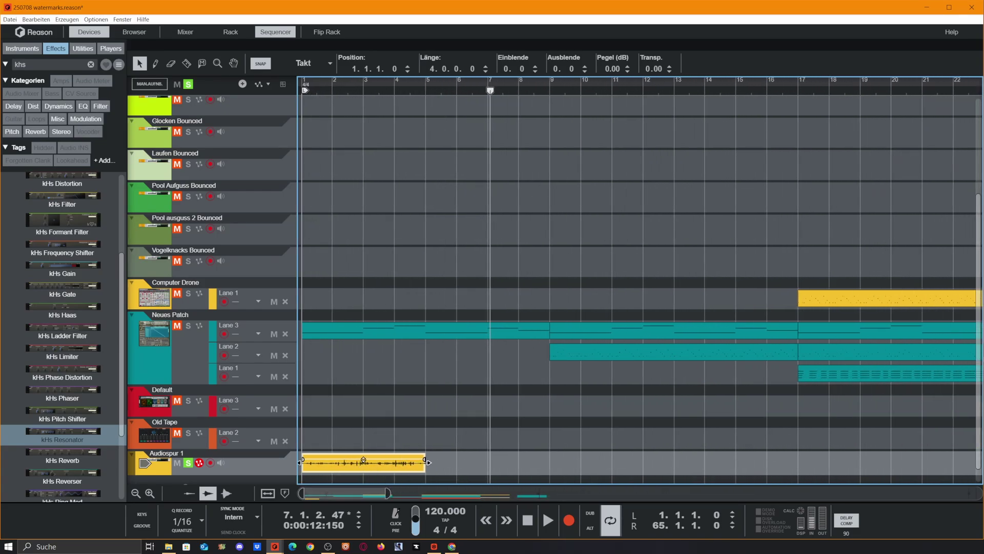
Step: Show the Audiospur 1 device in the rack and unfold it with its insert effects area
key(F6)
scroll(285, 355, down, 3)
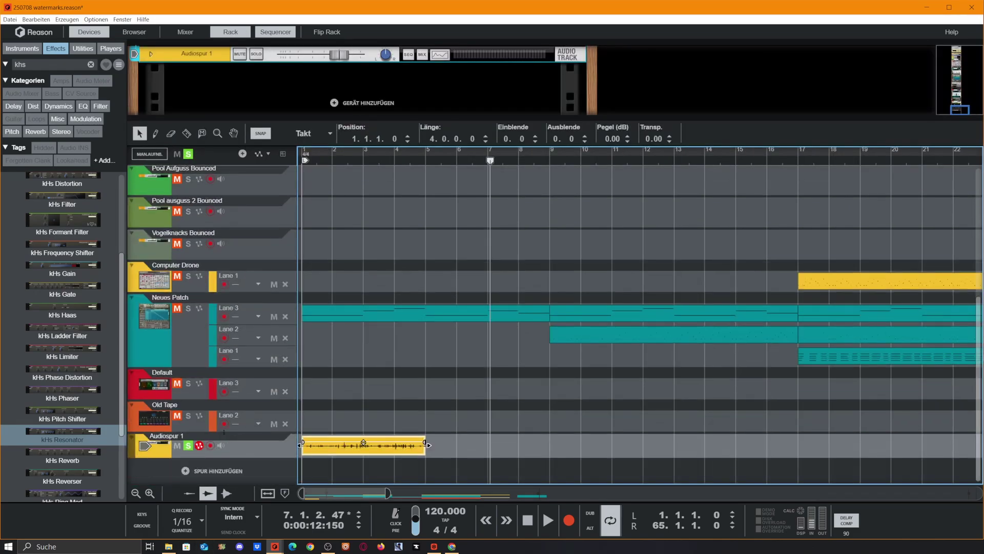
click(176, 480)
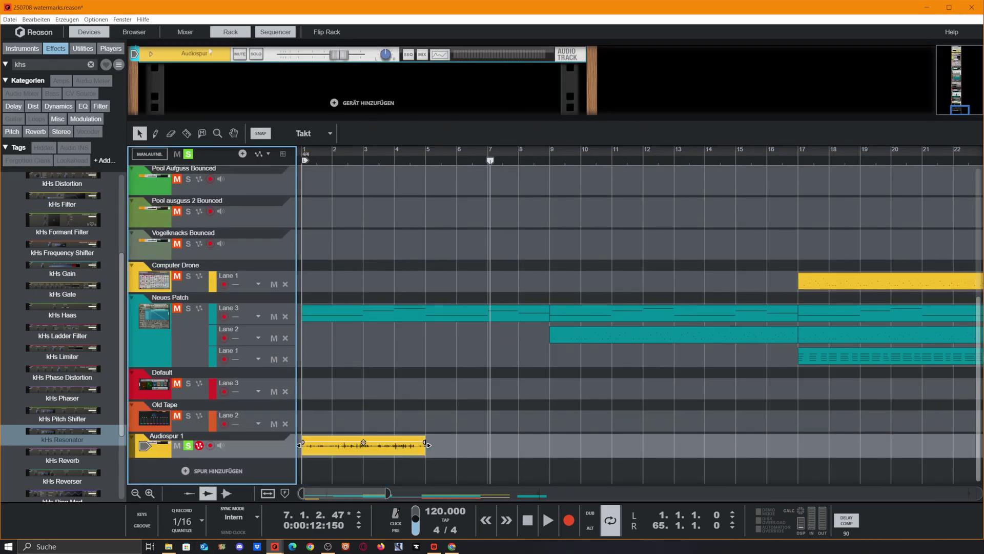
click(149, 54)
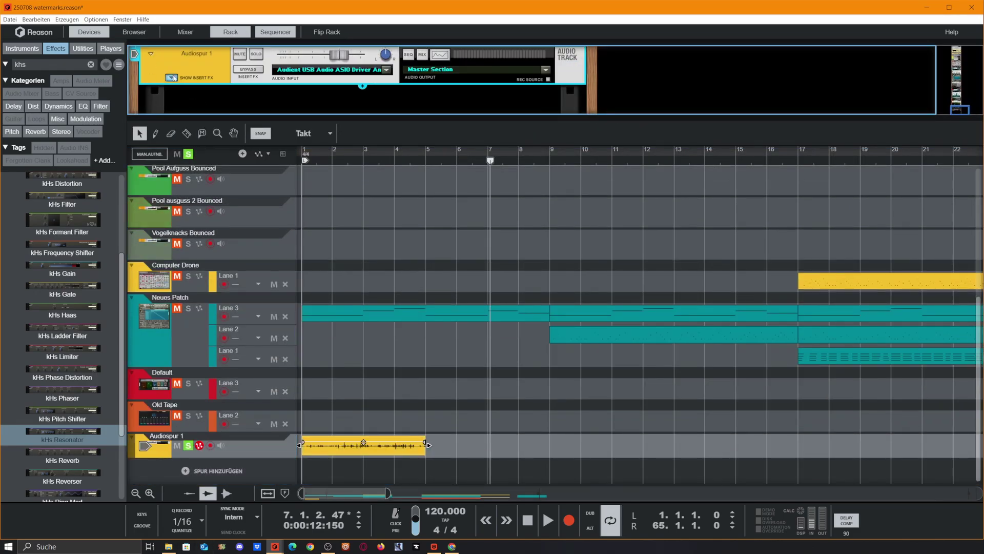
key(F7)
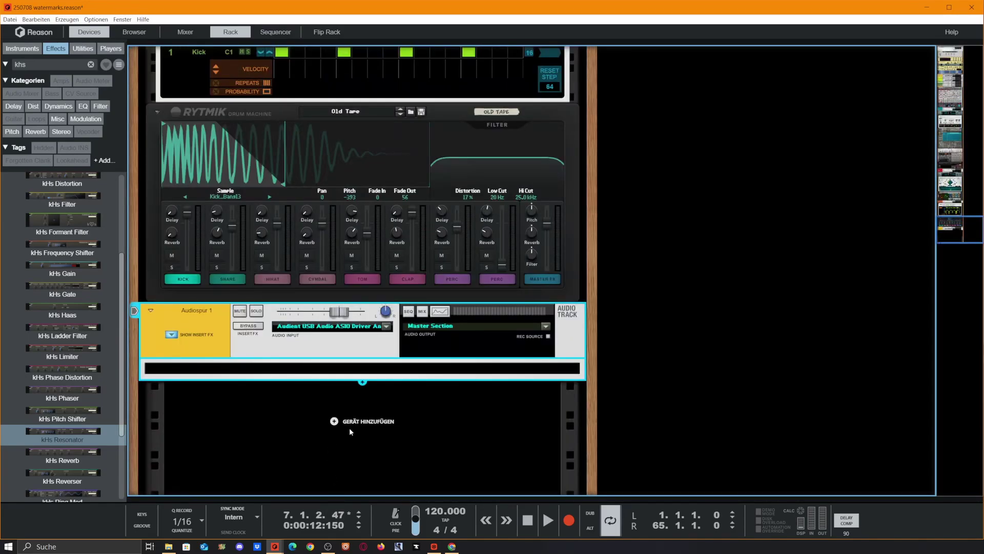
Step: Add a kHs Resonator as insert effect on Audiospur 1 and set its pitch to C 4
scroll(46, 461, down, 1)
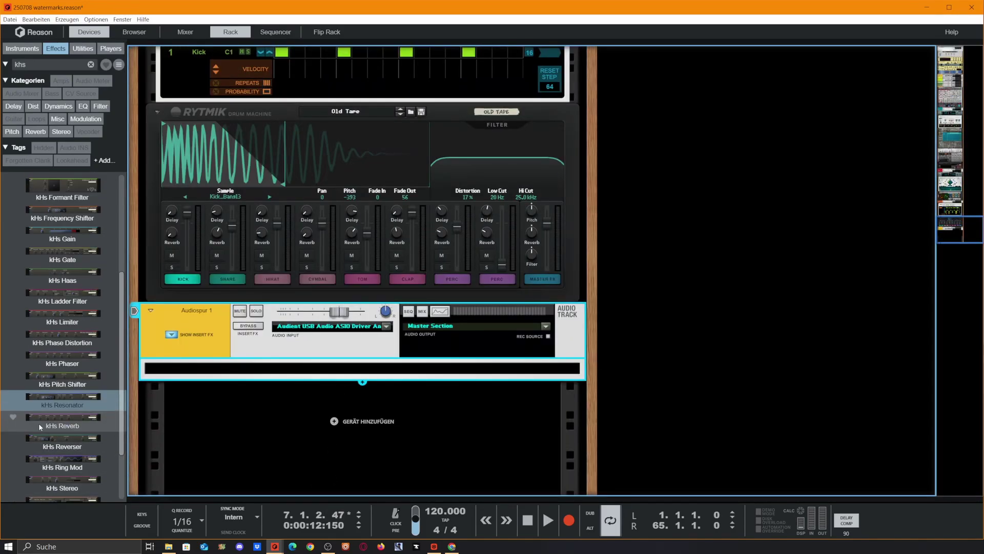
click(53, 399)
drag(53, 399, 300, 370)
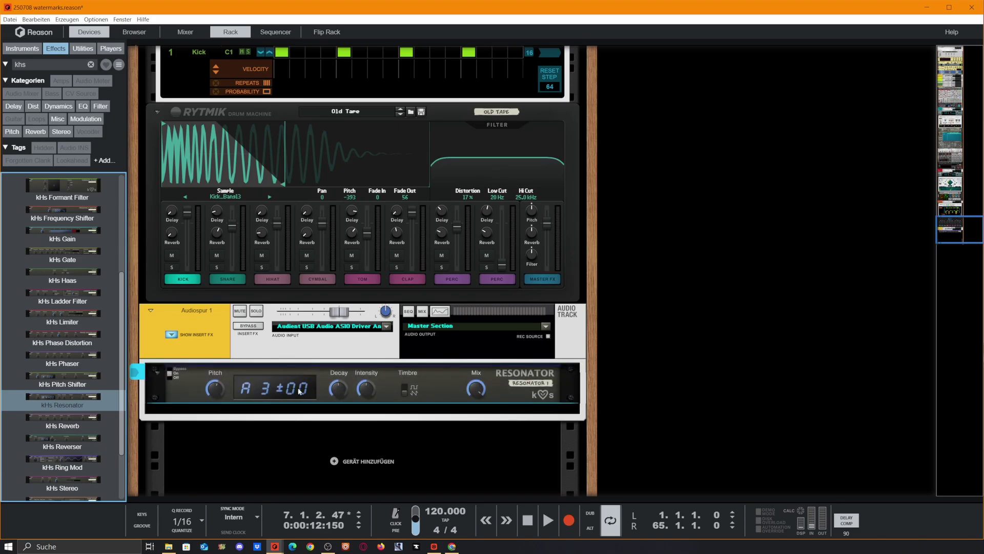
drag(248, 392, 249, 385)
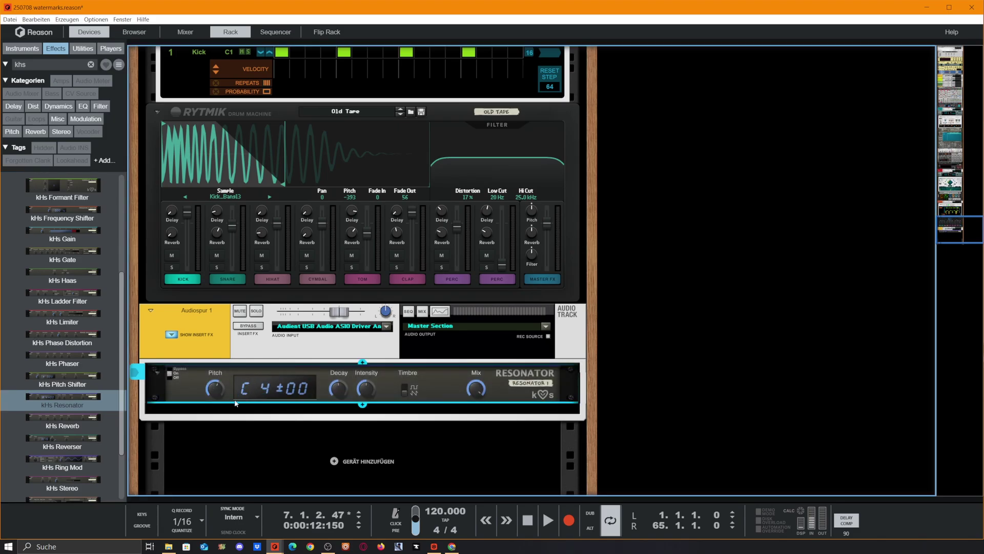
Step: Duplicate the resonator twice within the insert effects, setting the copies' pitches to C 5 and C 2
key(ctrl+d)
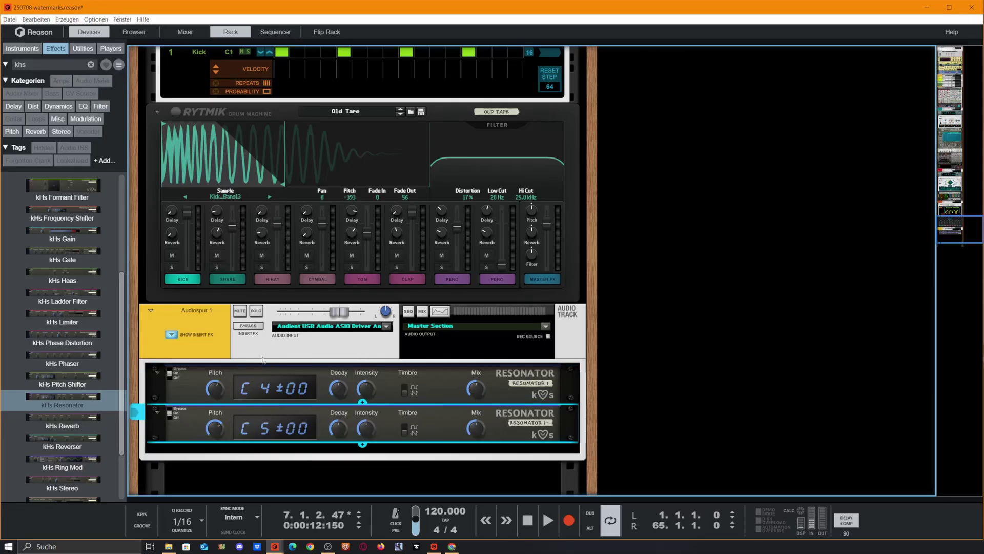
scroll(308, 417, down, 1)
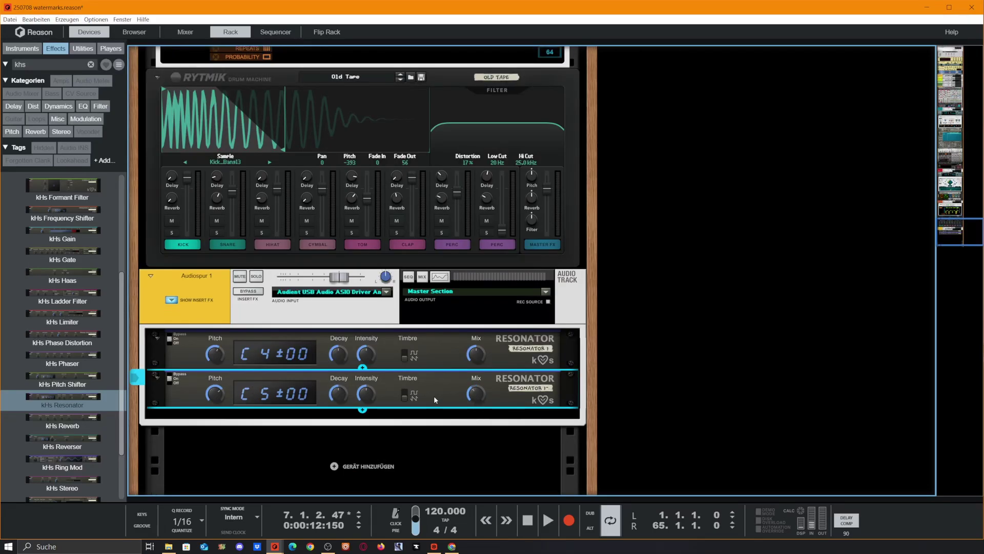
key(ctrl+d)
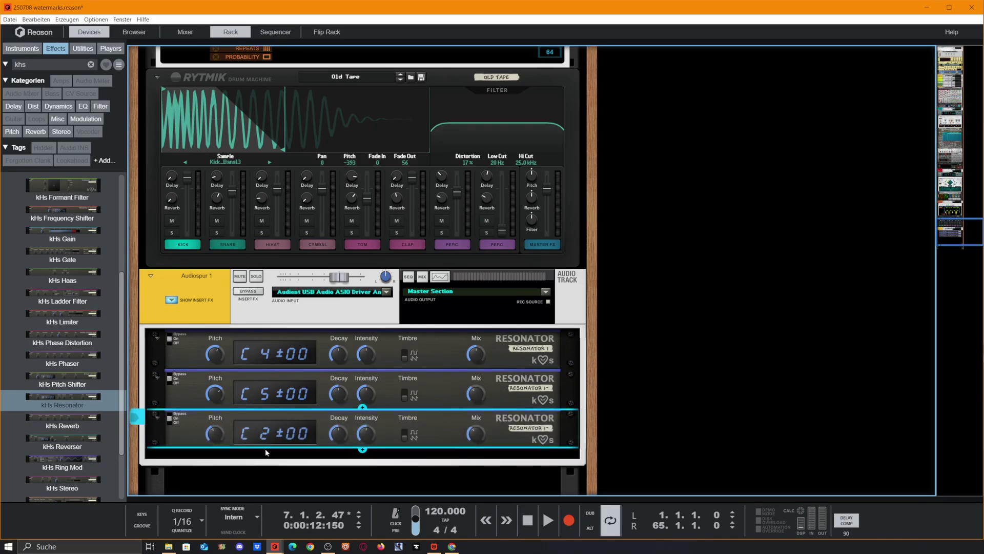
Step: Play the recorded clip from bar 1 through the resonators and view Audiospur 1 in the Spectrum EQ
scroll(268, 444, up, 1)
key(F7)
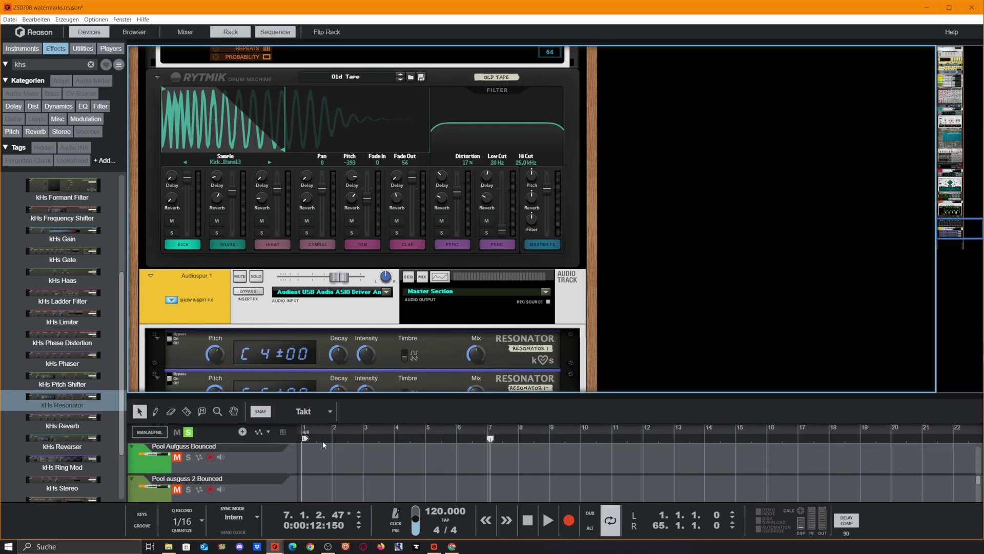
click(306, 439)
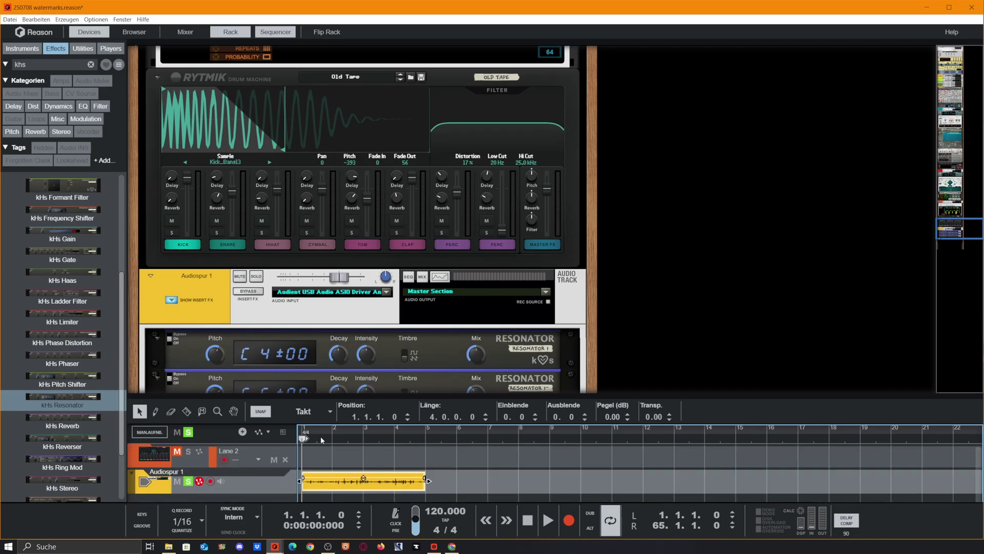
key(space)
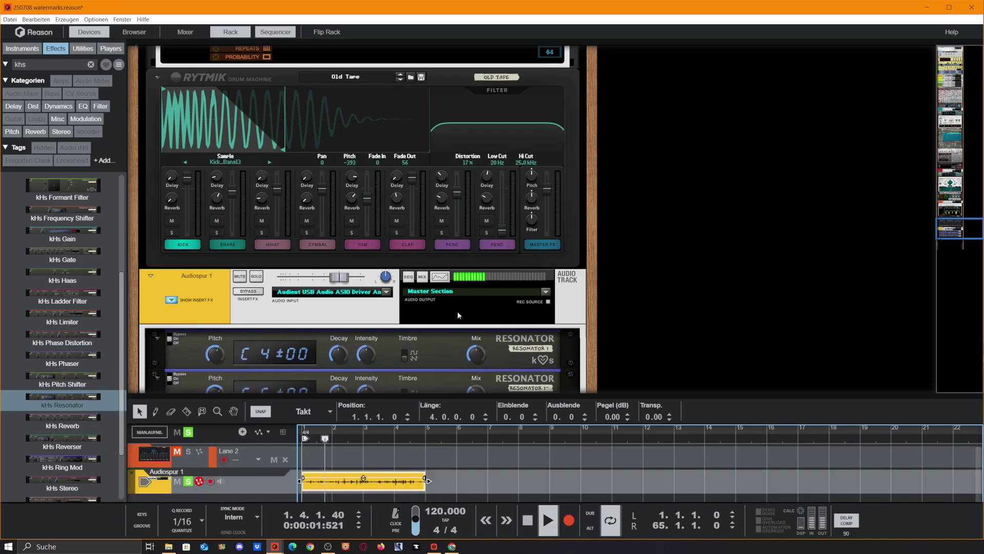
click(440, 277)
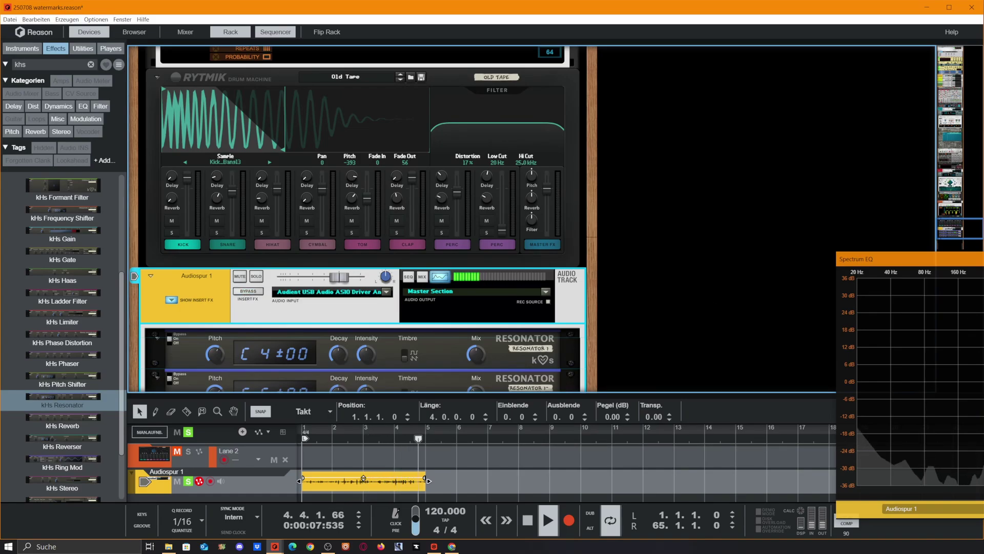
Step: Replace the resonators with a Synapse GQ-7 Graphic Equalizer and switch its bands 1 and 5 to bell shape
scroll(501, 124, down, 5)
click(482, 170)
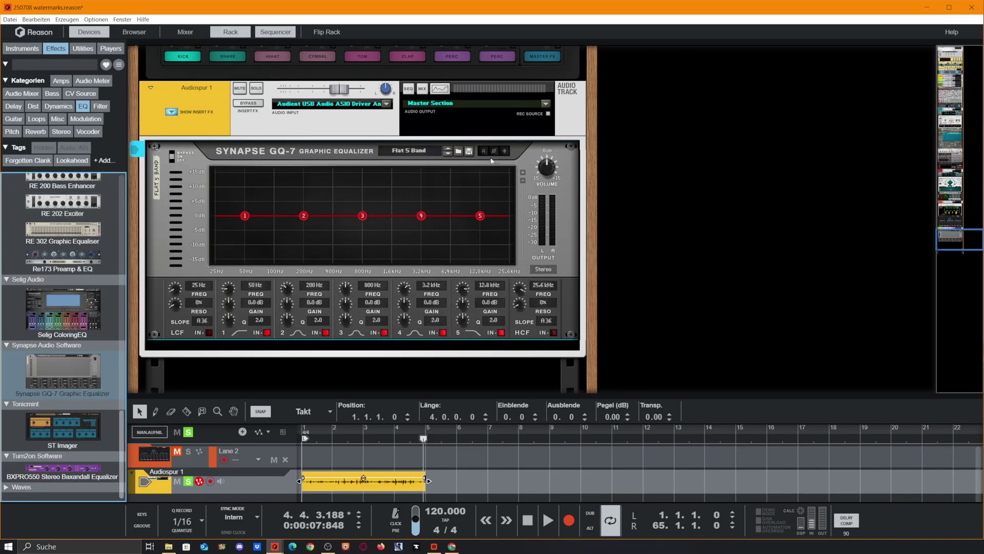
click(248, 332)
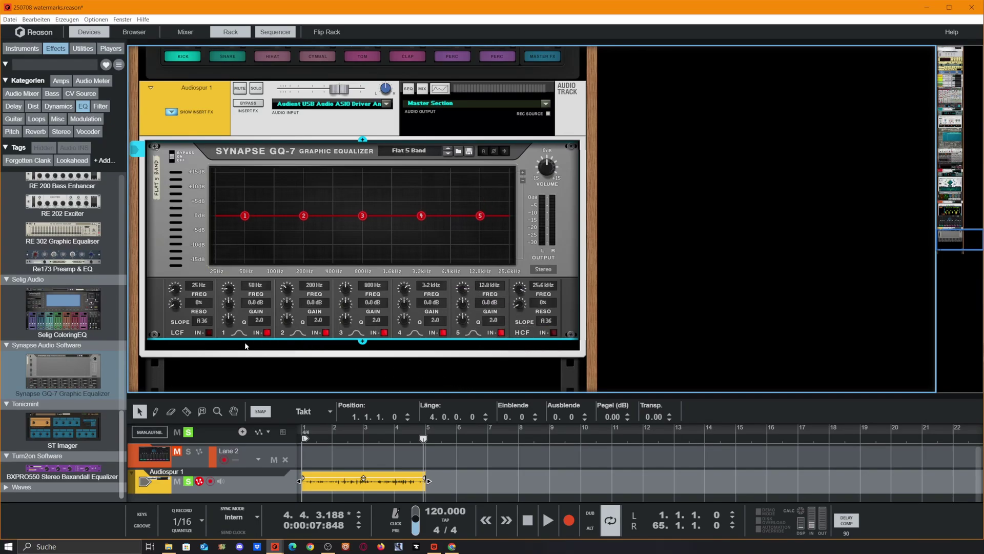
Step: Set the gains of equalizer bands 1 to 5 to 4.0, -2.8, 1.8, -2.7 and 5.9 dB, and turn on Automatic Gain Compensation
drag(228, 304, 229, 292)
drag(287, 303, 291, 319)
drag(345, 302, 406, 317)
drag(462, 303, 463, 287)
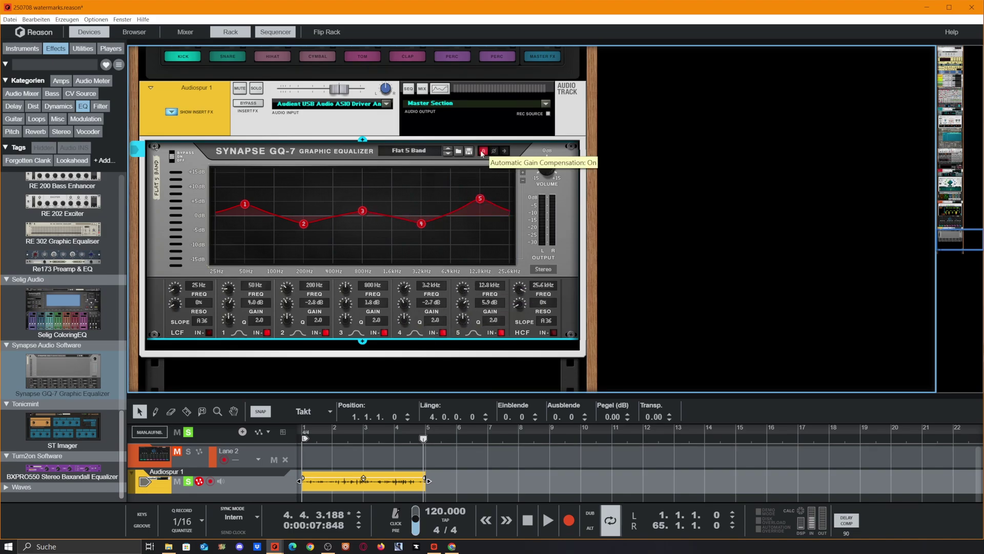
click(481, 150)
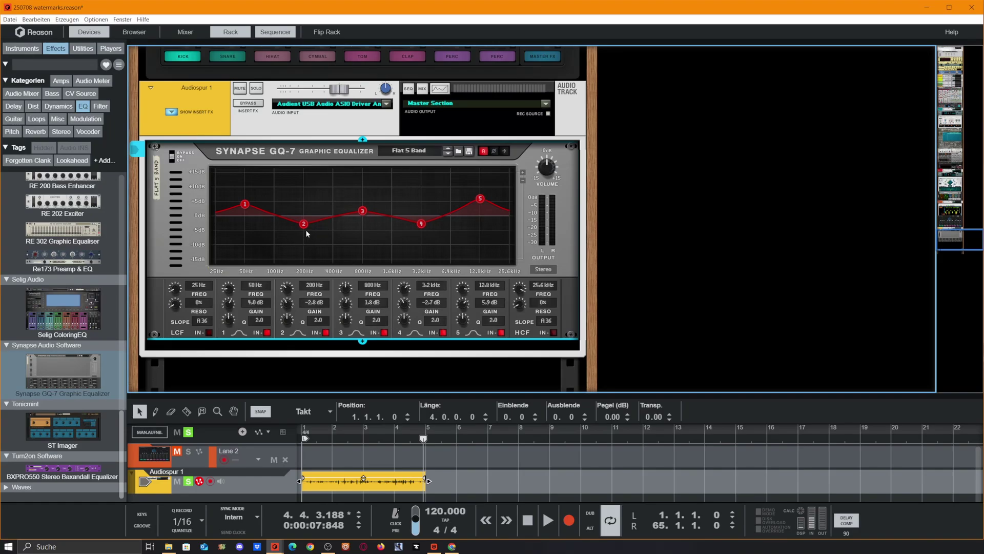
Step: Boost band 2 to 13.1 dB at 200 Hz, band 3 to 8.7 dB at 400 Hz and band 4 to 8.2 dB at 800 Hz
mouse_move(303, 226)
mouse_down()
mouse_move(308, 210)
mouse_move(305, 220)
mouse_move(320, 214)
mouse_move(304, 216)
mouse_up()
drag(304, 216, 302, 179)
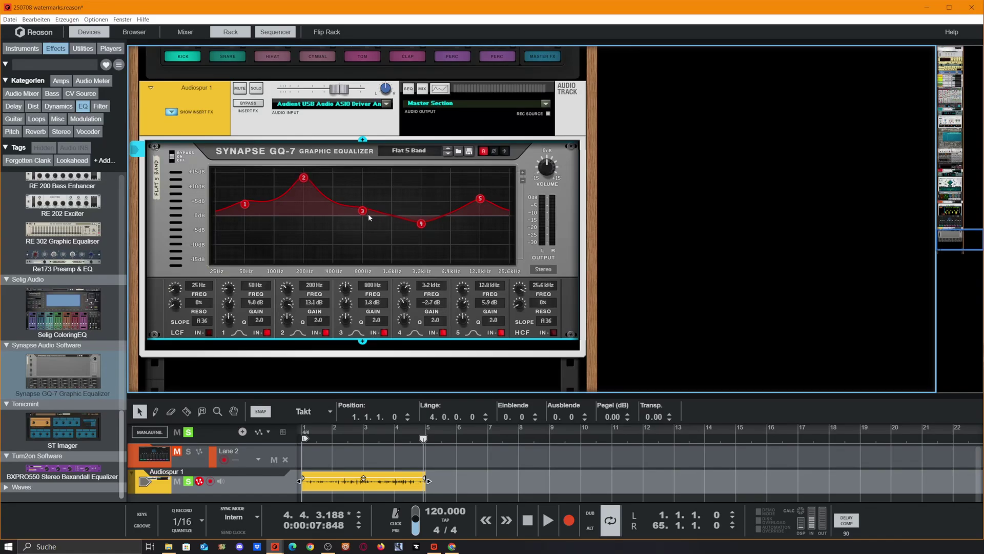
drag(364, 213, 335, 193)
drag(422, 225, 362, 192)
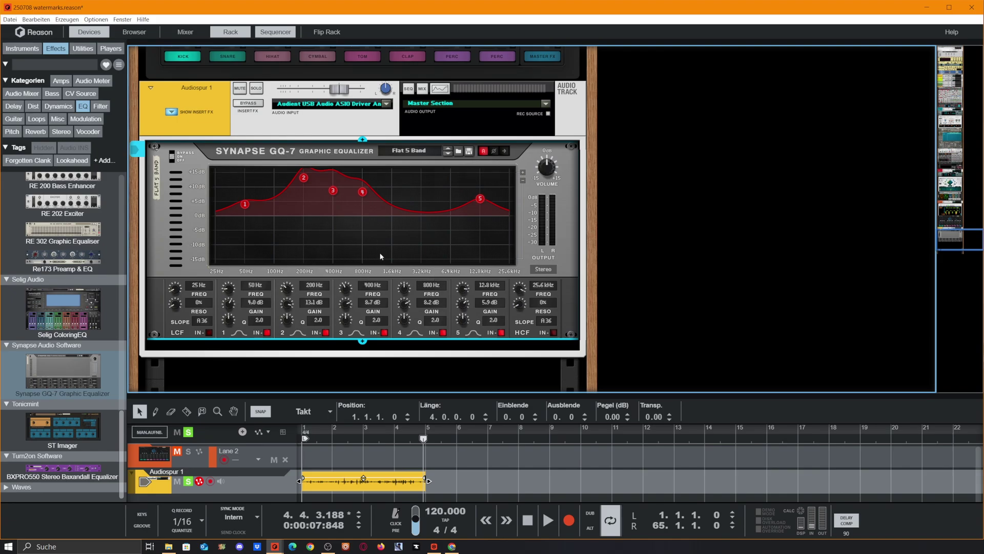
Step: Narrow bands 2, 3 and 4 to Q values of 3.6, 6.6 and 7.4, and lower band 2's gain to 9.6 dB
drag(287, 321, 287, 305)
drag(346, 320, 345, 300)
drag(404, 321, 404, 300)
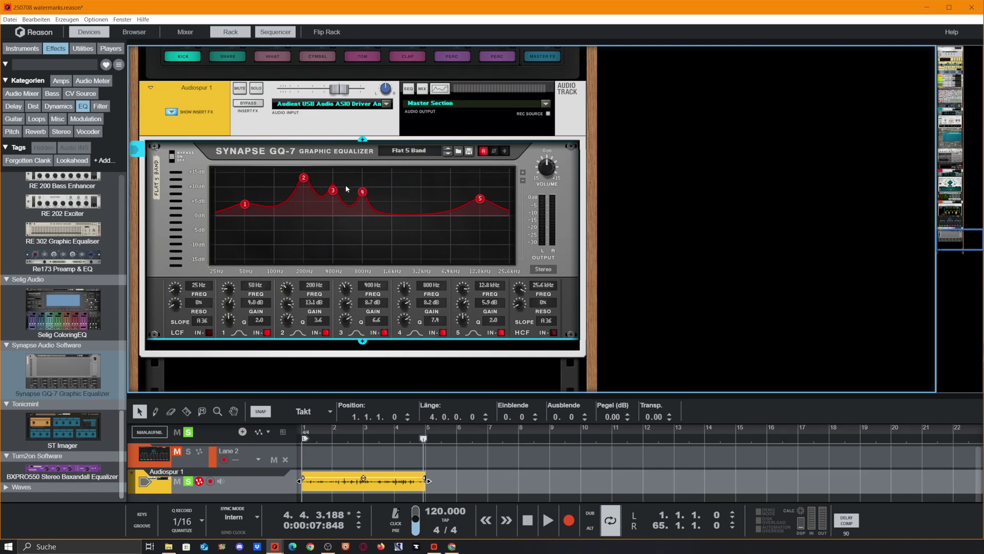
drag(302, 177, 295, 231)
Step: Duplicate the graphic equalizer below the original and set the copy's band 2 to 1.6 kHz with 5.0 dB gain
drag(565, 253, 555, 345)
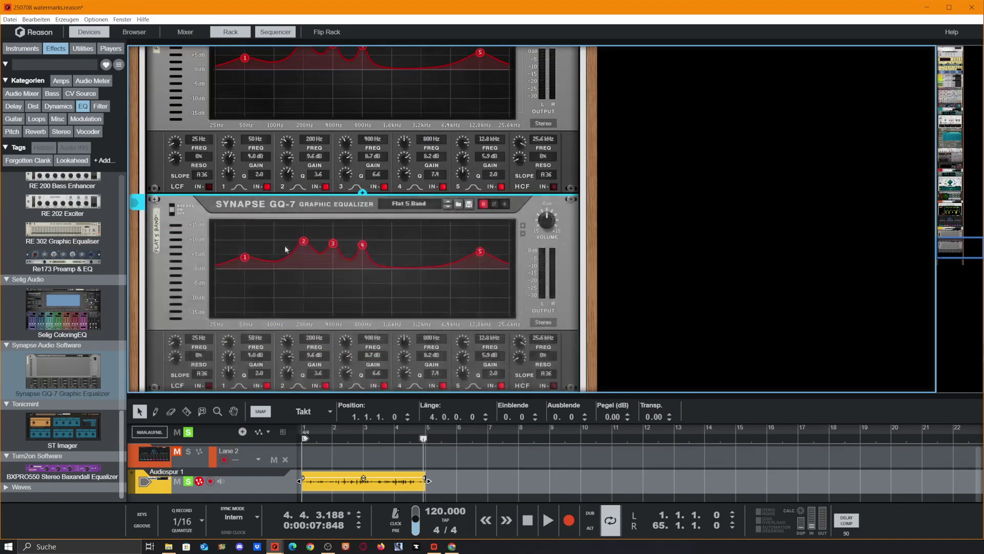
scroll(307, 266, down, 3)
drag(288, 277, 305, 255)
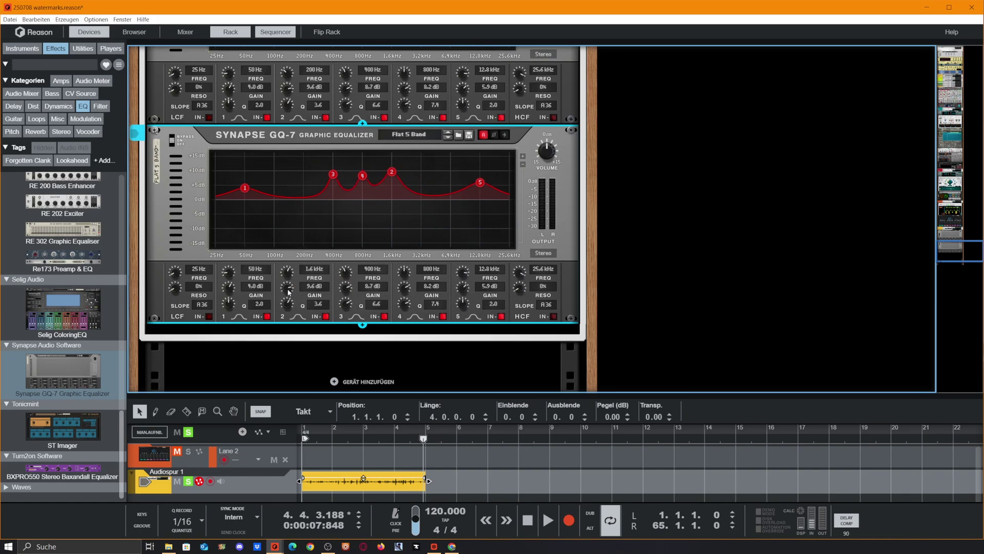
drag(288, 288, 294, 317)
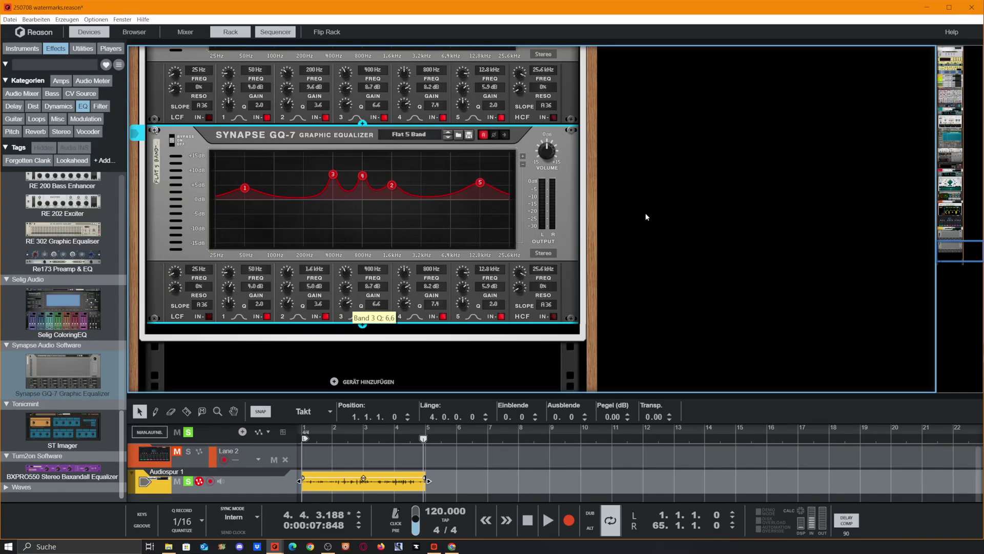
Step: Move the second equalizer's band 1 to about 200 Hz and its band 5 to 3.5 kHz
drag(228, 272, 229, 256)
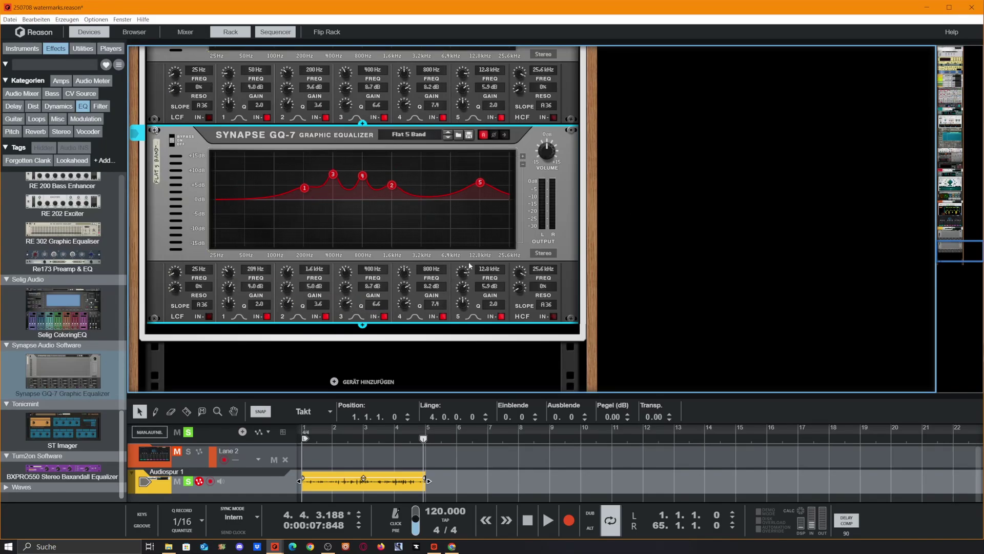
drag(463, 271, 472, 301)
scroll(287, 228, up, 1)
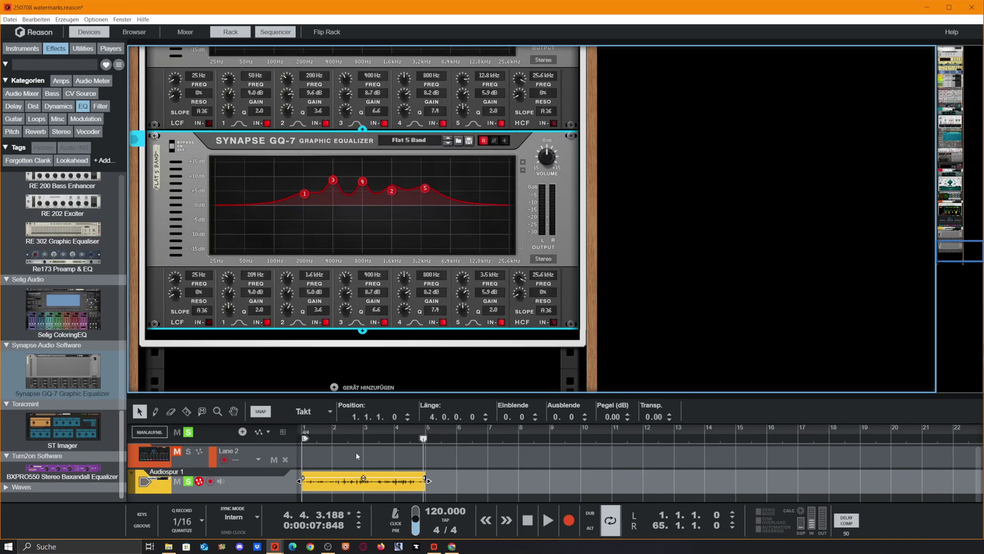
Step: Switch to Chrome and open the Wikipedia article on piano key frequencies
scroll(356, 451, up, 2)
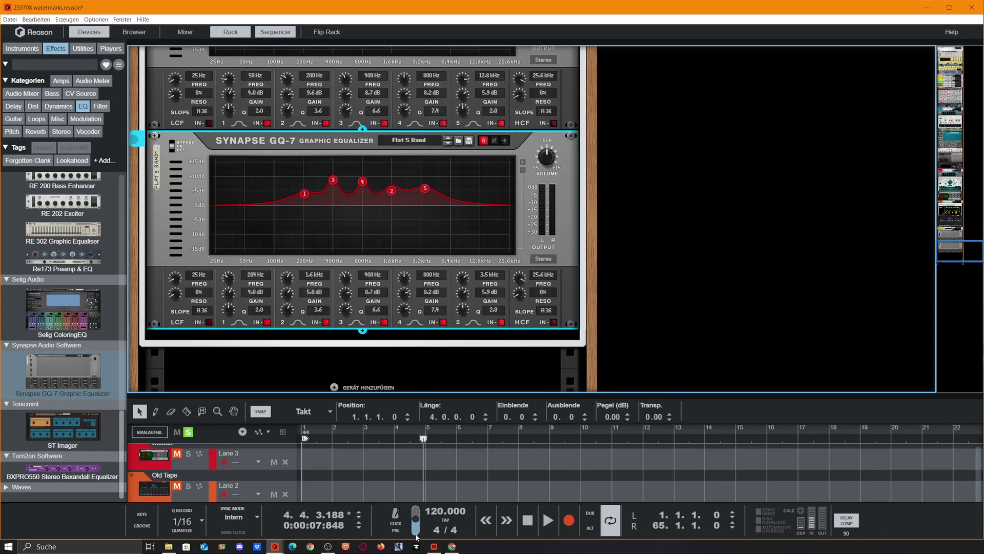
click(452, 547)
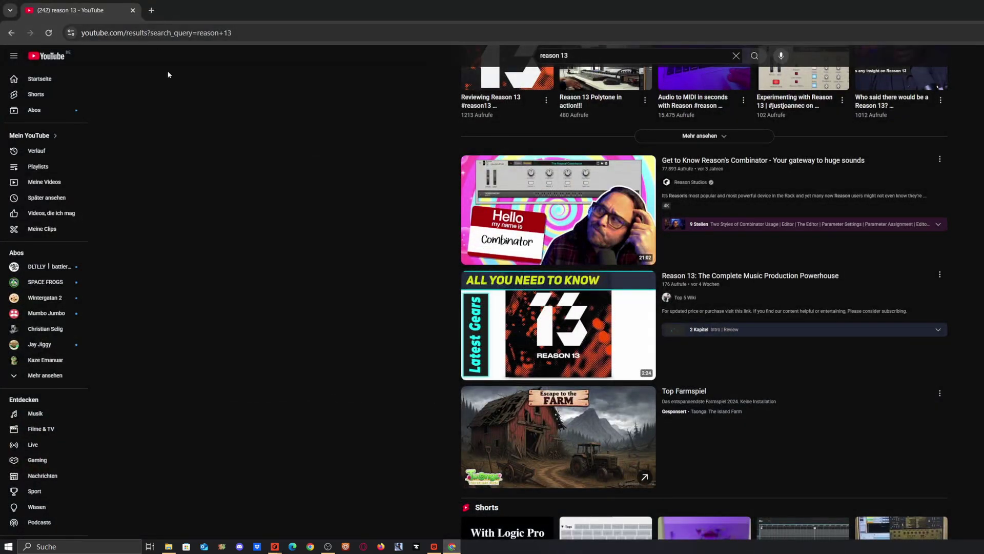
click(217, 33)
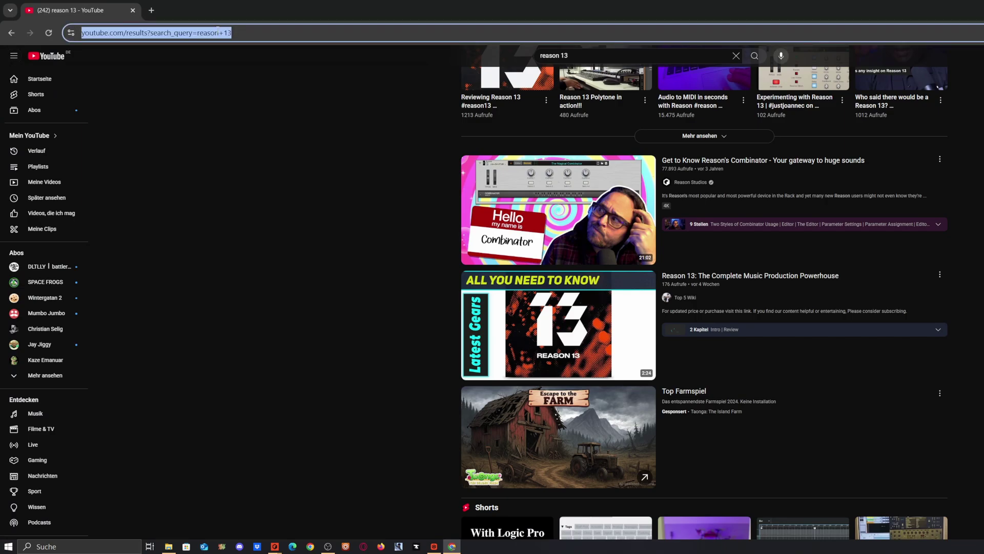
text(google.com)
key(Return)
click(241, 35)
text(f)
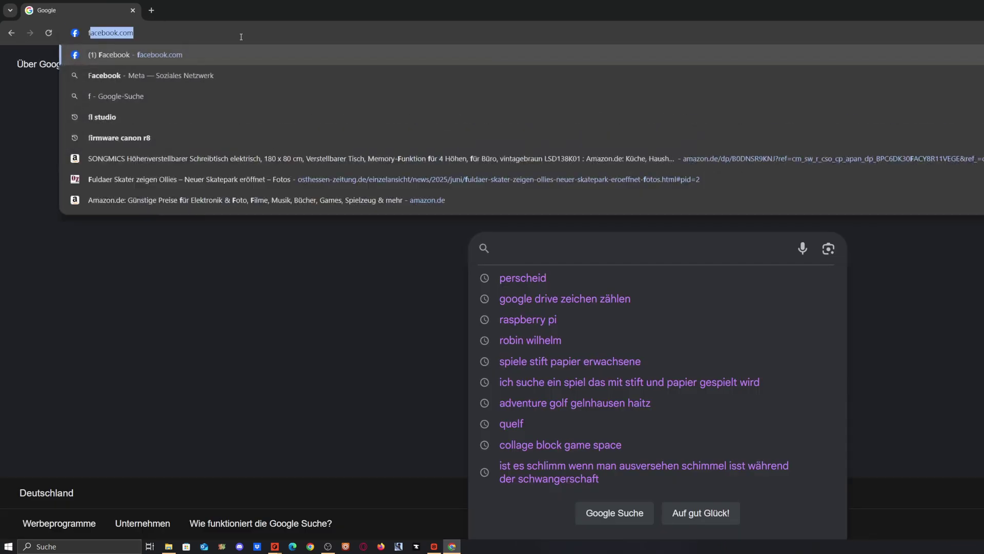
text(re)
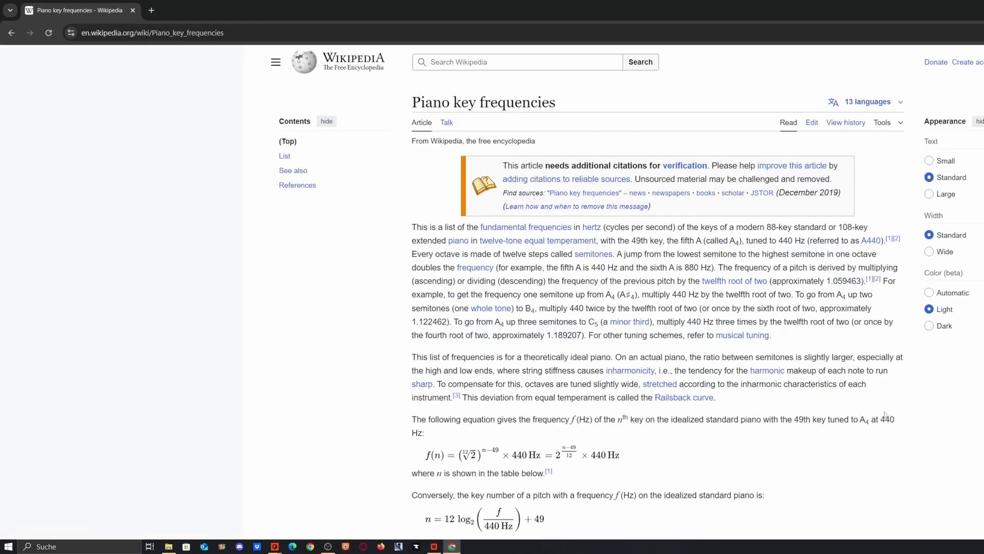
Step: Examine the note and frequency columns of the piano key table from the eighth octave down to the third octave
scroll(694, 290, down, 15)
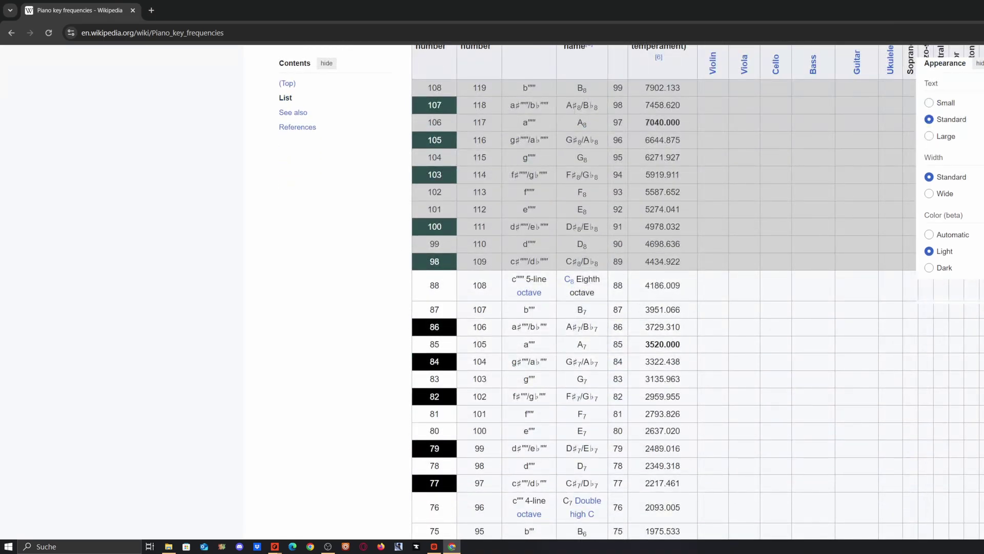
scroll(694, 290, down, 5)
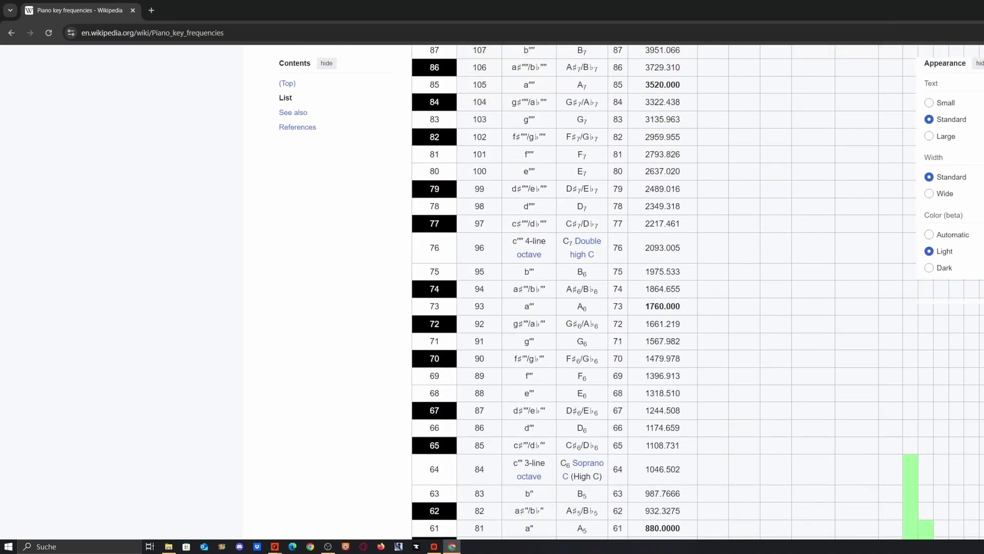
scroll(596, 262, down, 5)
scroll(553, 238, up, 4)
scroll(654, 187, up, 7)
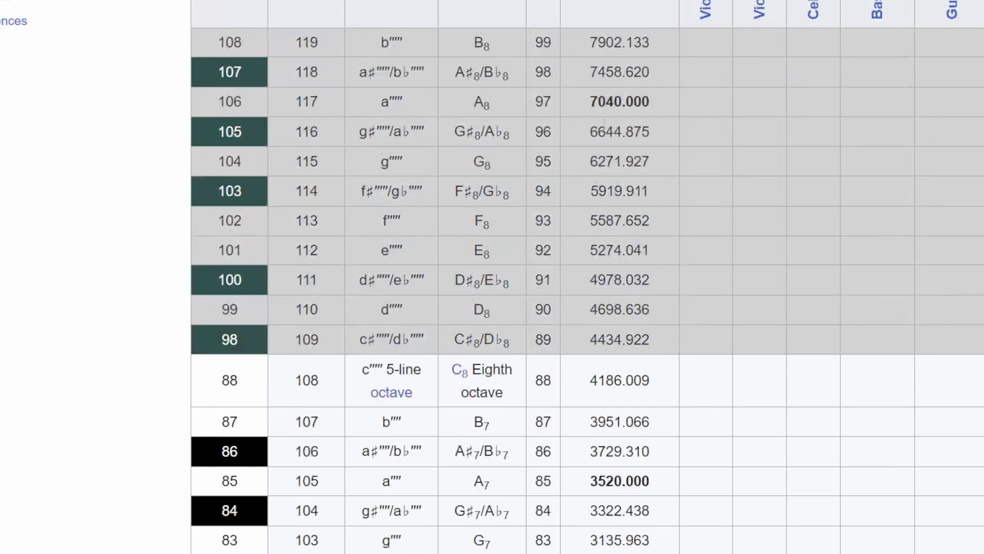
scroll(604, 123, up, 4)
scroll(622, 123, down, 15)
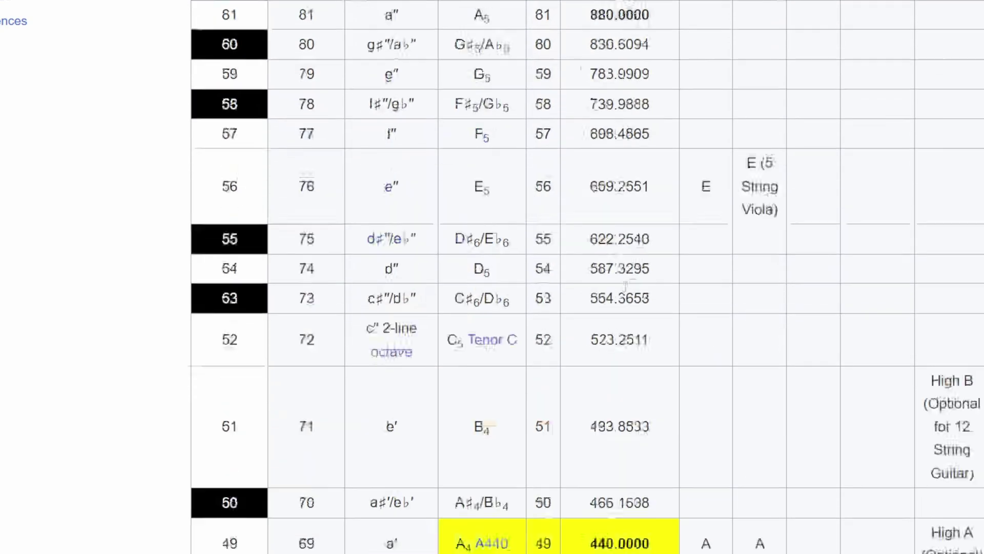
scroll(625, 284, down, 5)
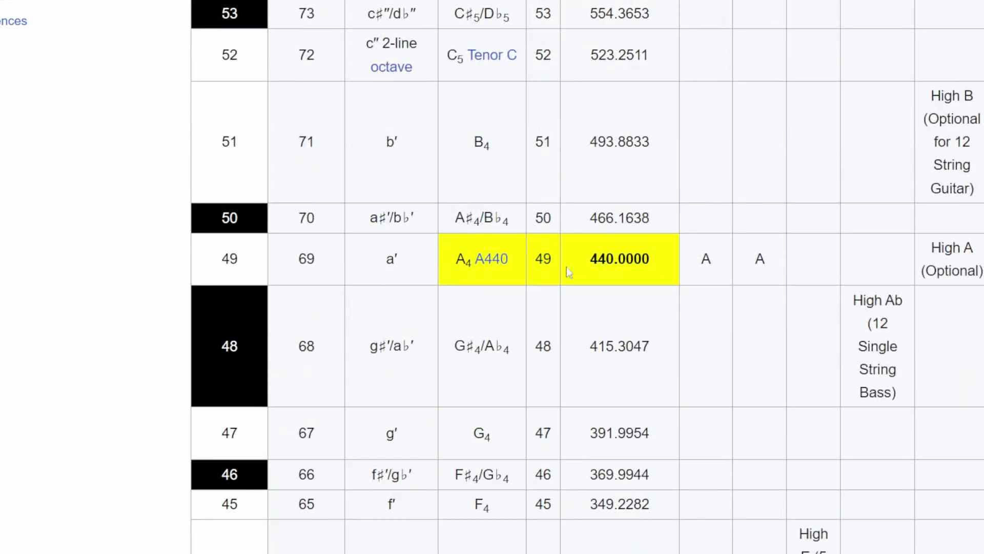
scroll(566, 262, down, 12)
scroll(381, 345, down, 1)
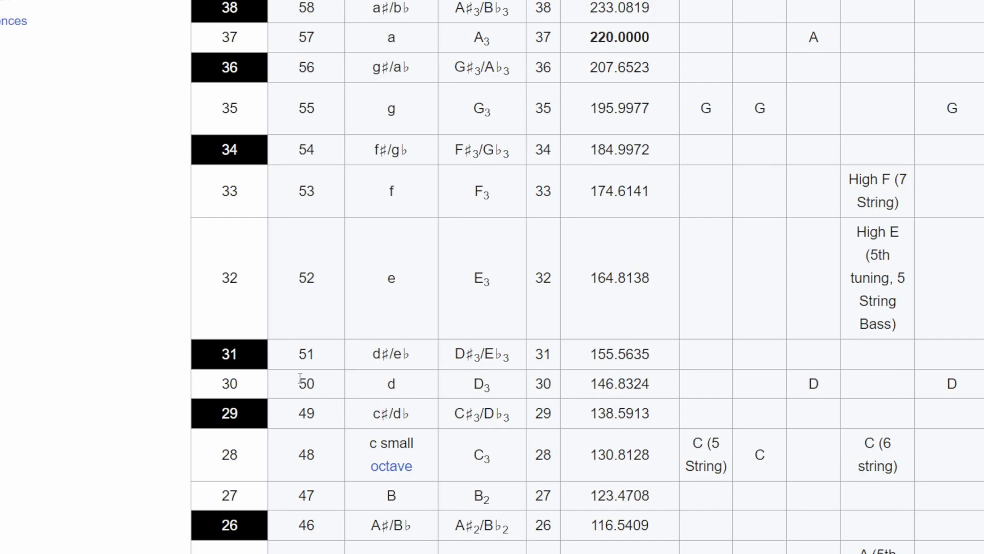
Step: Look up the frequencies of C3 and middle C in the table, highlighting them, and check the higher octaves
scroll(287, 389, down, 2)
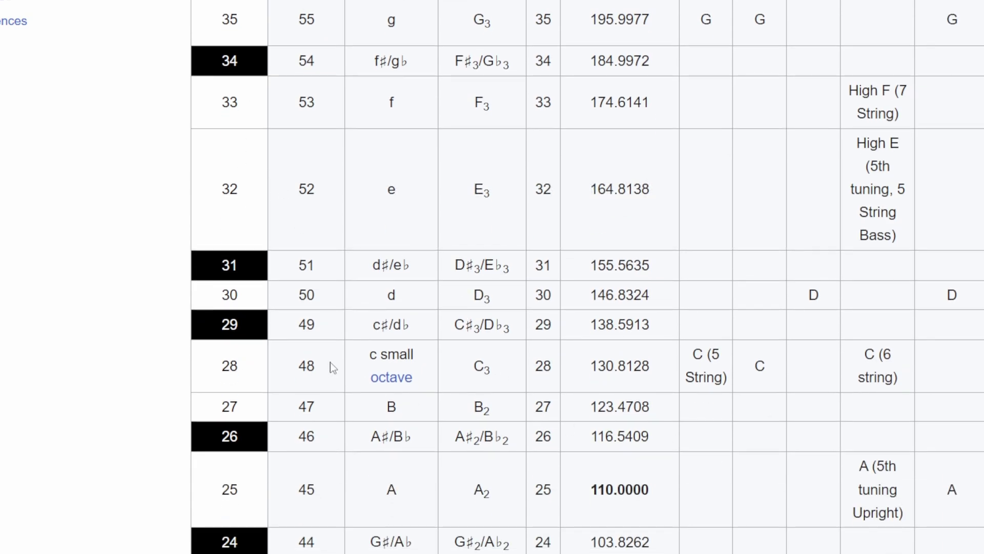
double_click(392, 355)
drag(591, 366, 649, 368)
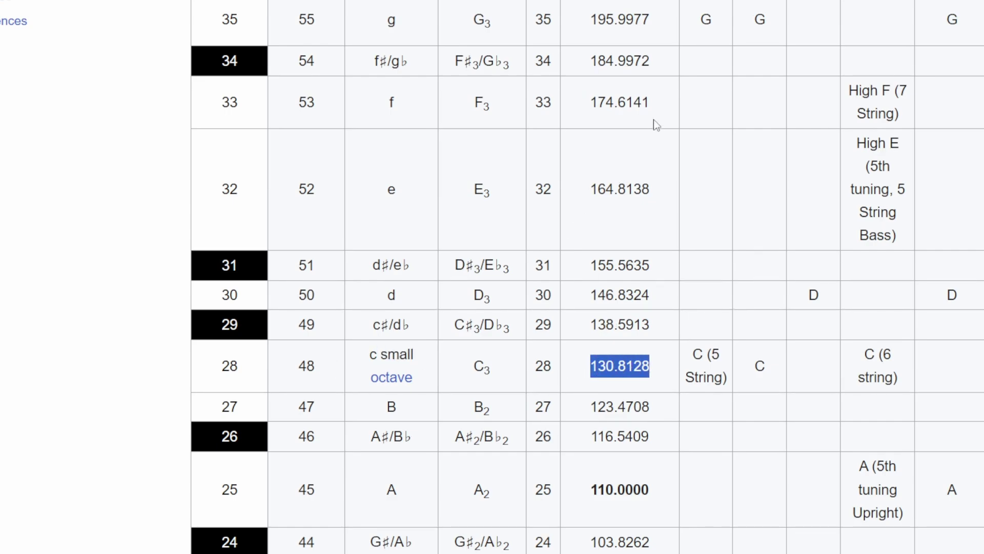
scroll(655, 123, up, 3)
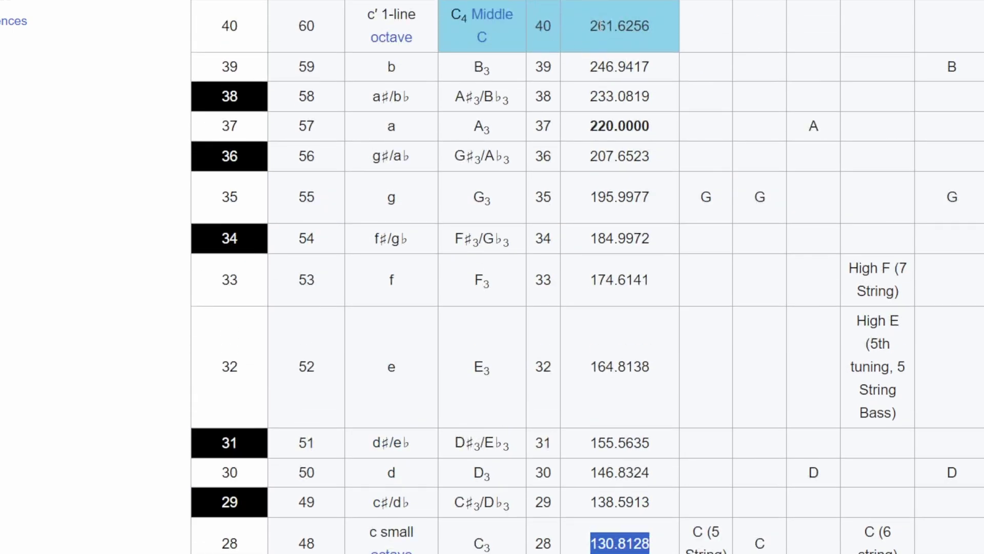
mouse_move(599, 25)
mouse_down()
mouse_move(615, 26)
mouse_move(606, 25)
mouse_up()
scroll(644, 25, up, 10)
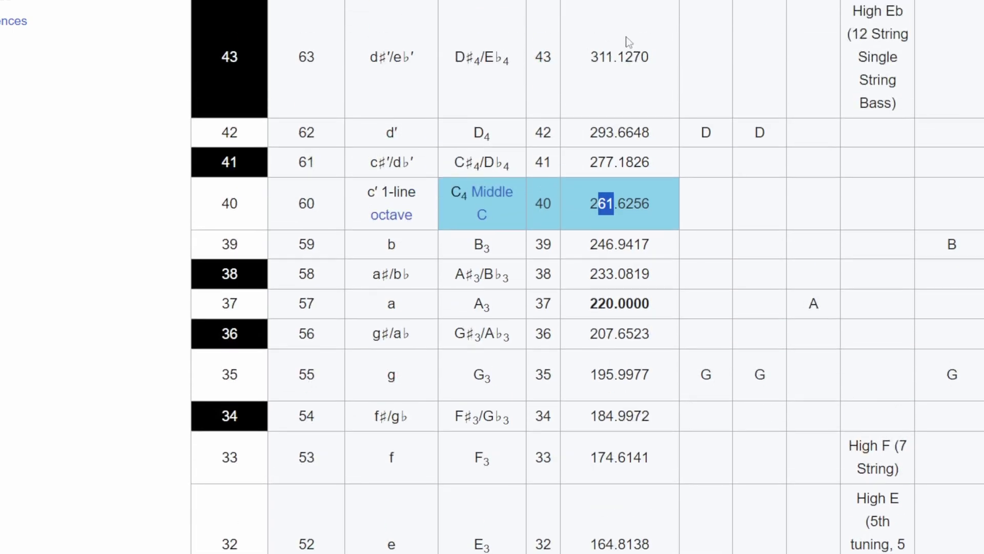
scroll(621, 89, up, 3)
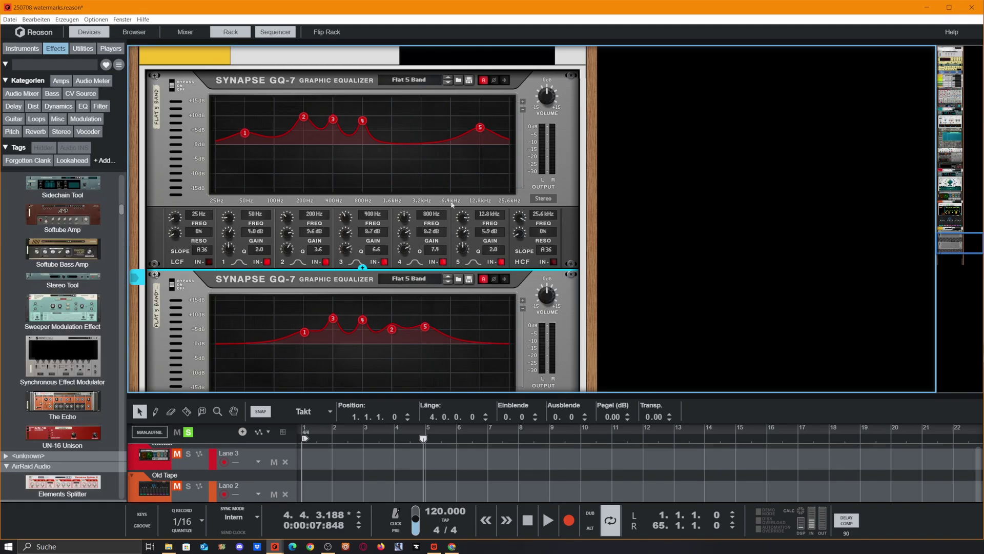
Step: Switch back to Reason and add a kHs Resonator below the second graphic equalizer
scroll(420, 259, down, 5)
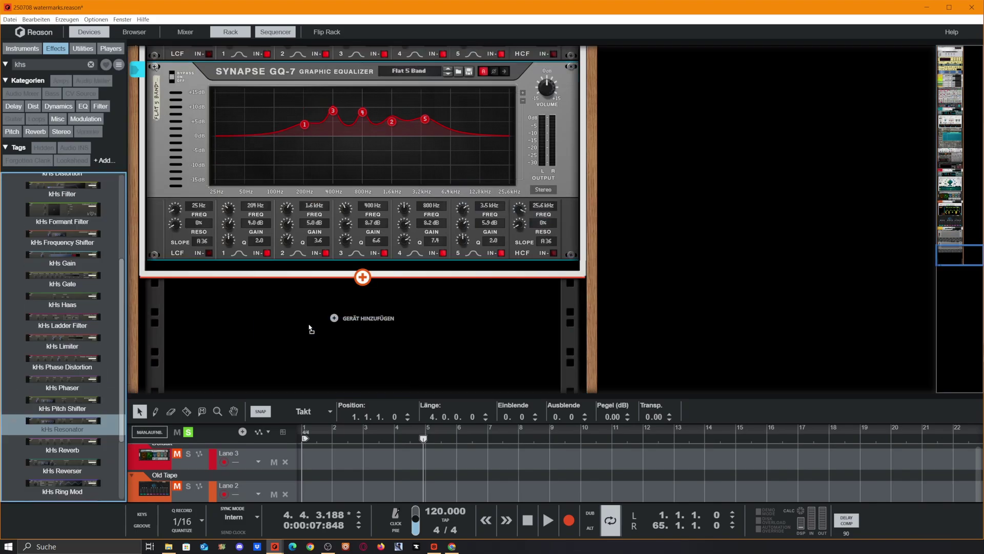
drag(358, 287, 286, 317)
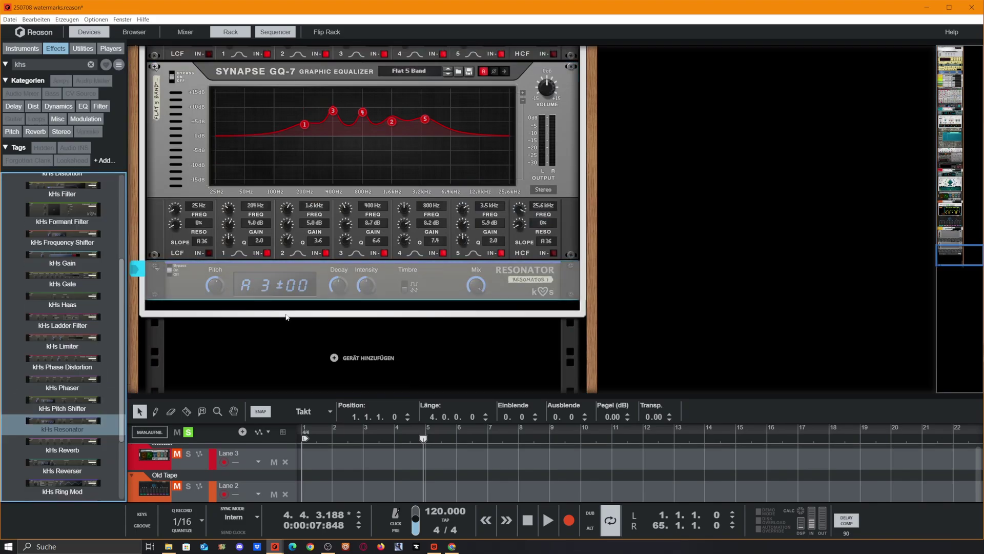
click(485, 275)
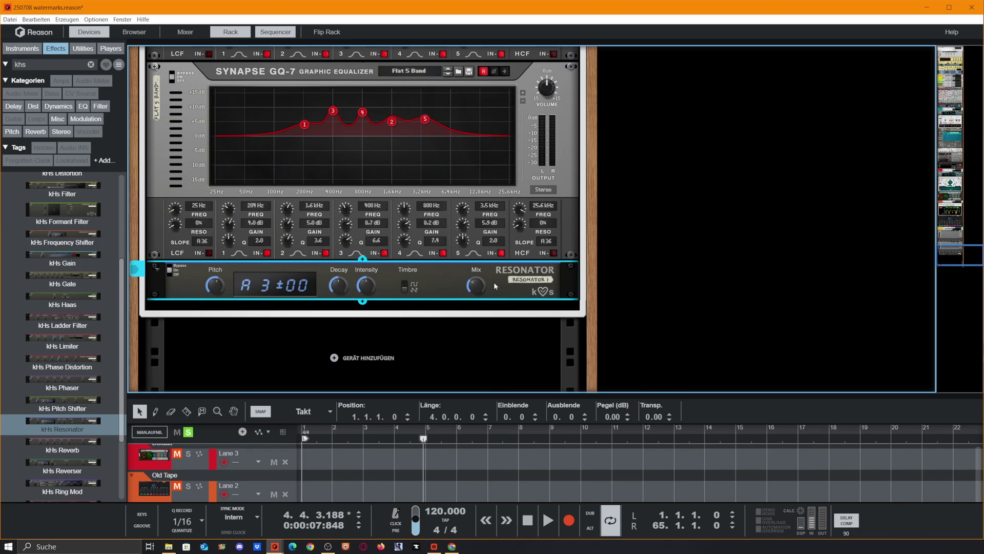
Step: Enlarge the sequencer area over the rack and zoom the timeline out to show the whole arrangement
scroll(427, 277, up, 1)
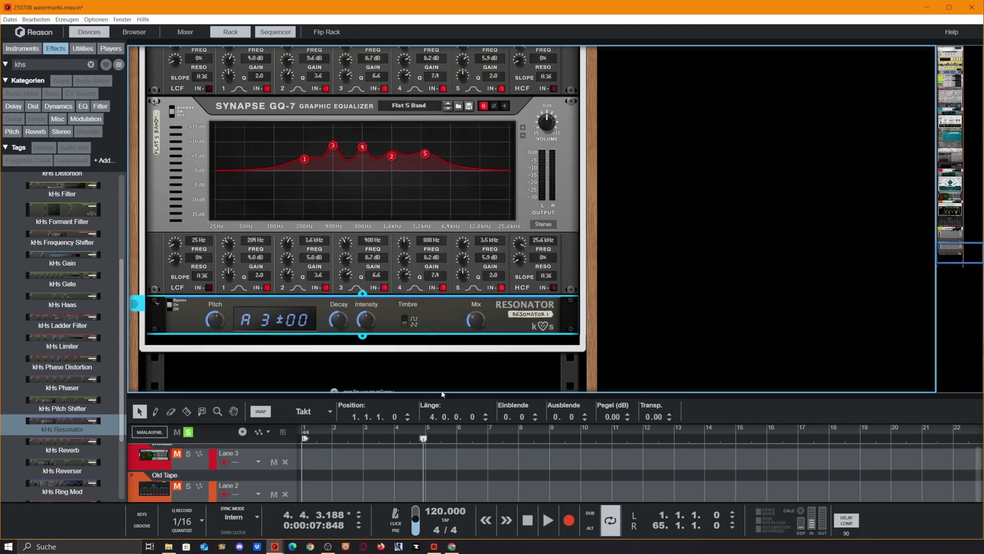
drag(445, 396, 448, 94)
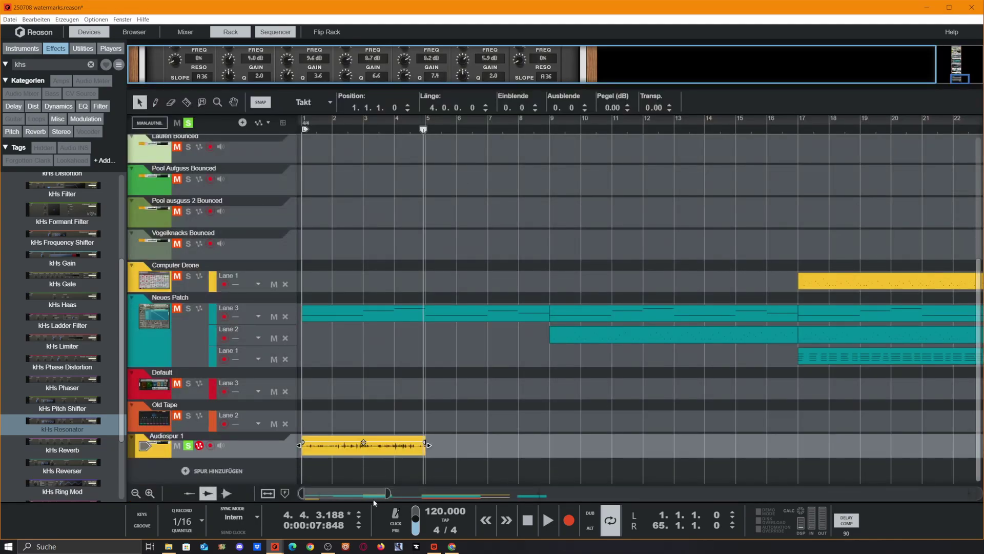
drag(387, 493, 598, 493)
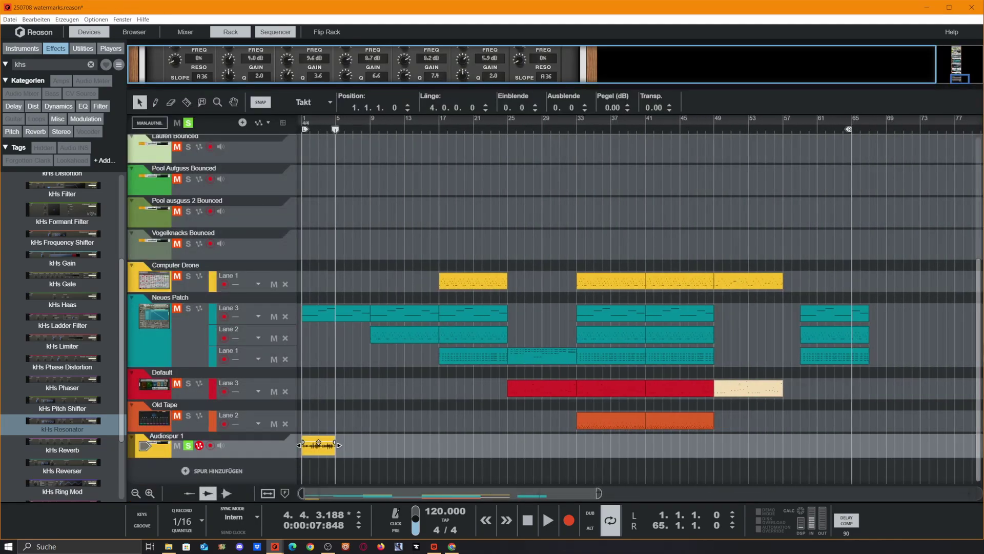
Step: Try deleting the Audiospur 1 clip and toggling solo and mute on the Neues Patch track
click(395, 453)
key(Delete)
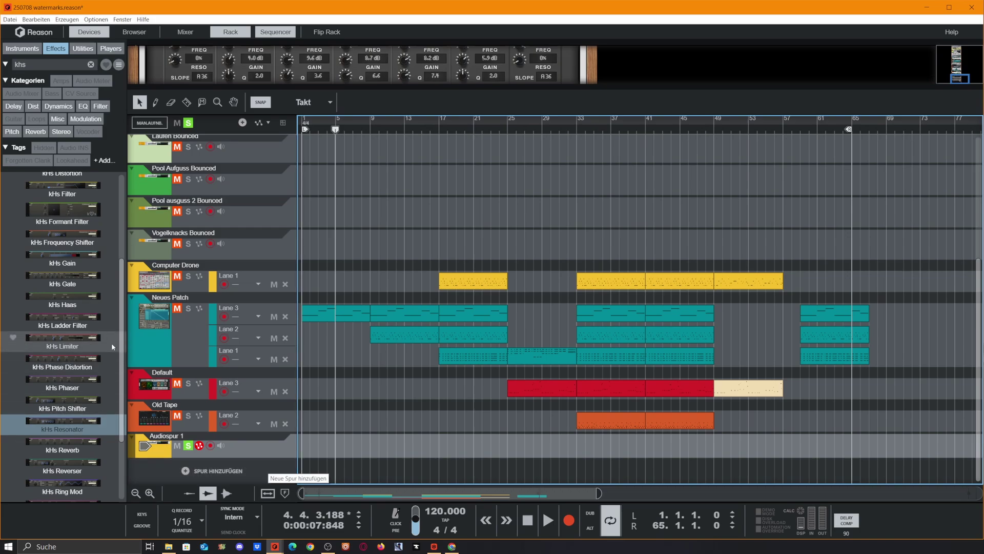
click(188, 308)
click(177, 308)
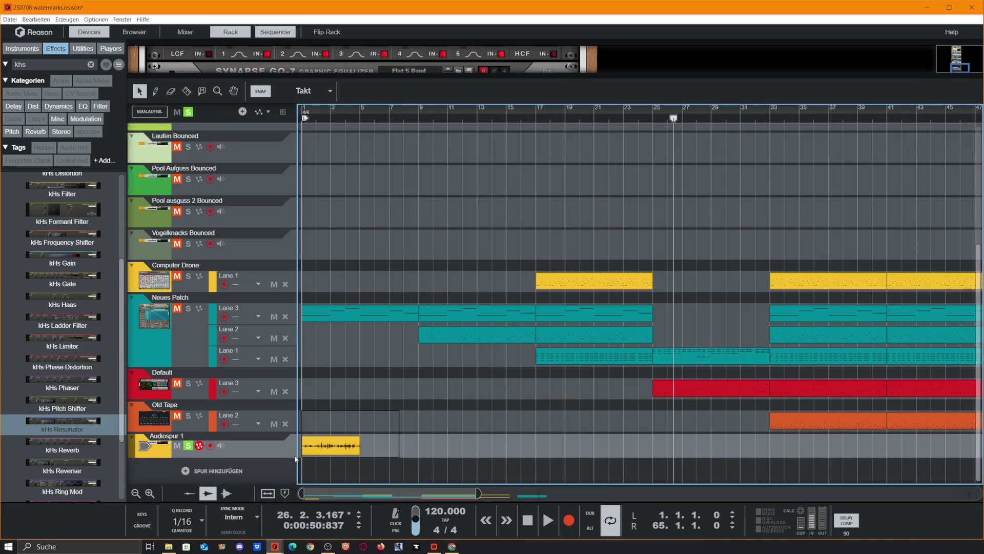
Step: Bounce the Audiospur 1 clip to a new sample
click(339, 444)
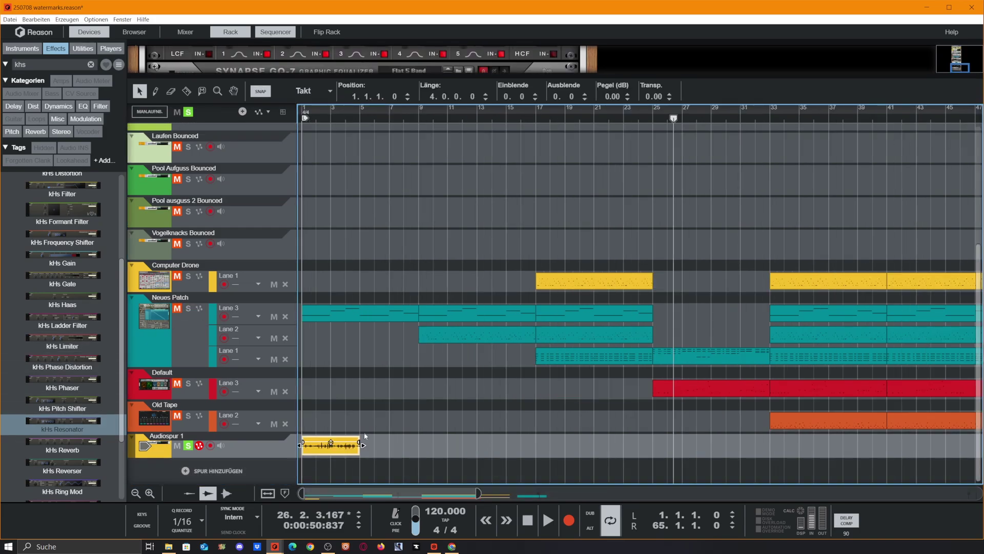
right_click(336, 451)
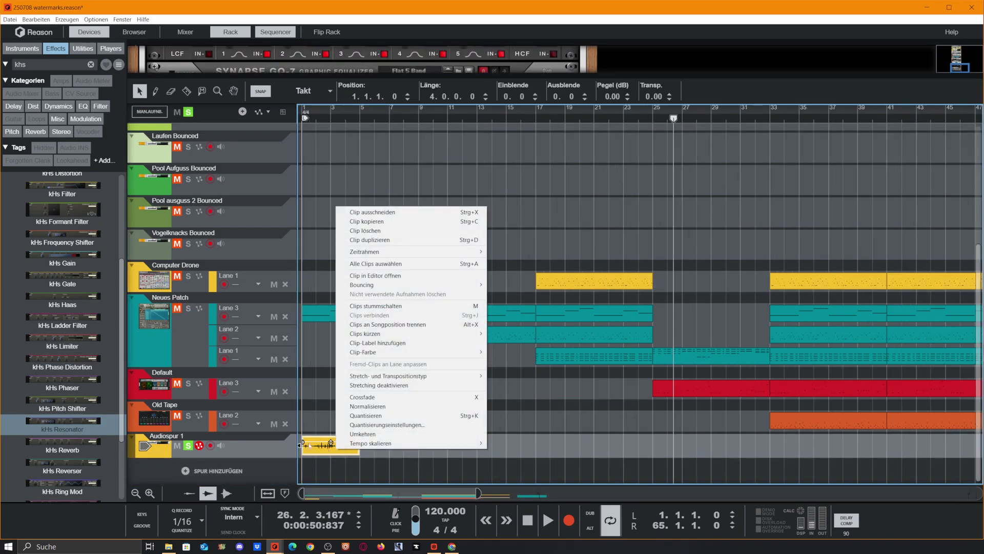
mouse_move(426, 289)
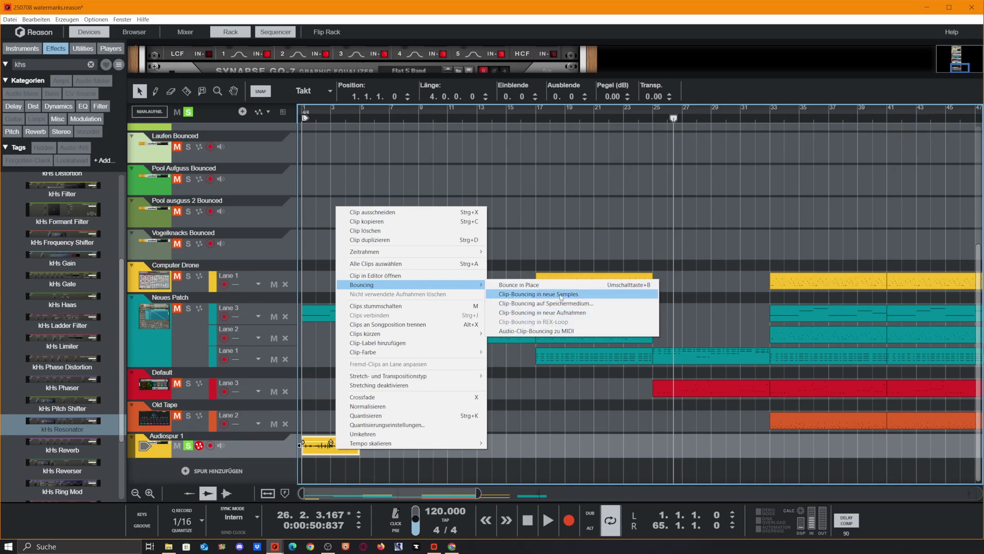
click(580, 294)
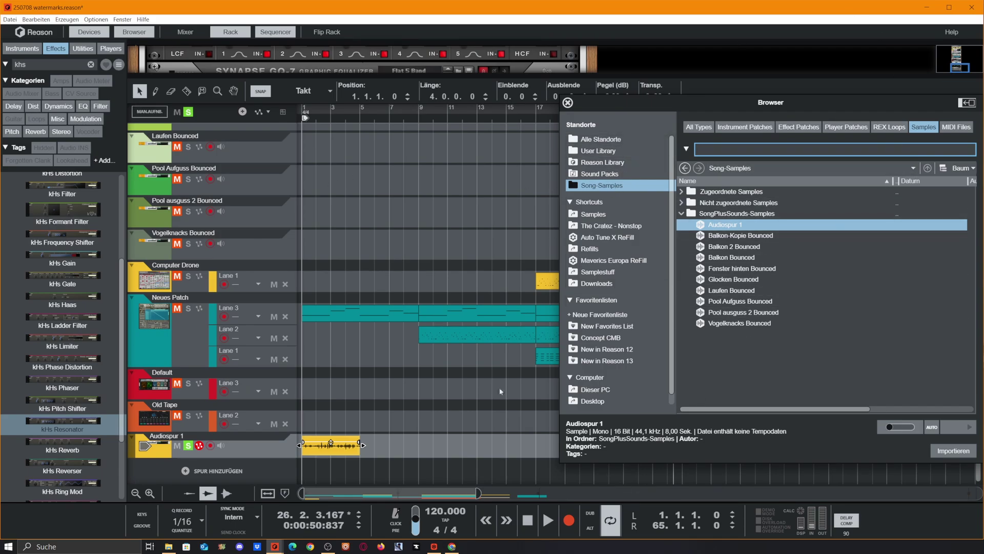
Step: Try to add the bounced Audiospur 1 sample to the NN-XT's key map in the rack
scroll(419, 165, up, 5)
drag(453, 76, 410, 330)
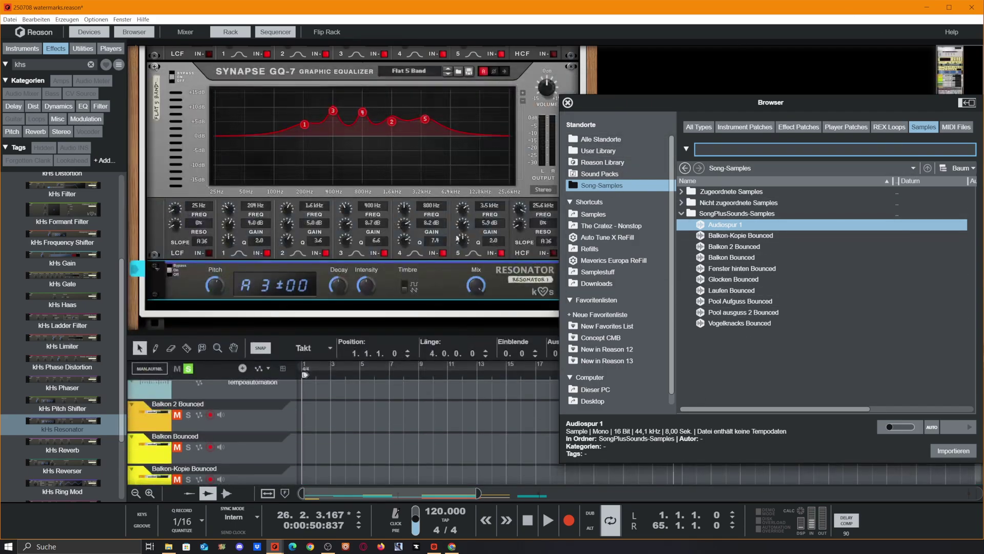
scroll(409, 218, up, 5)
scroll(411, 222, up, 15)
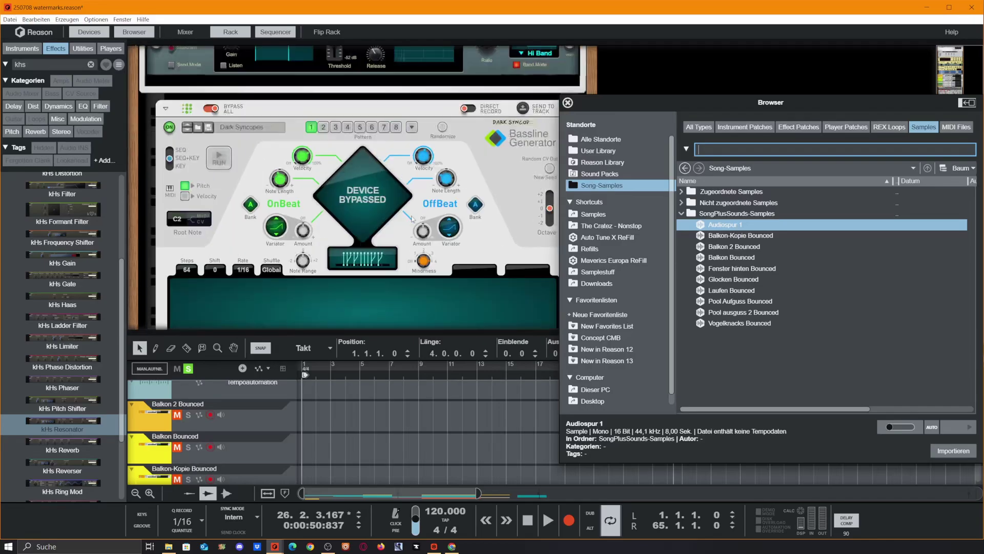
scroll(415, 213, up, 5)
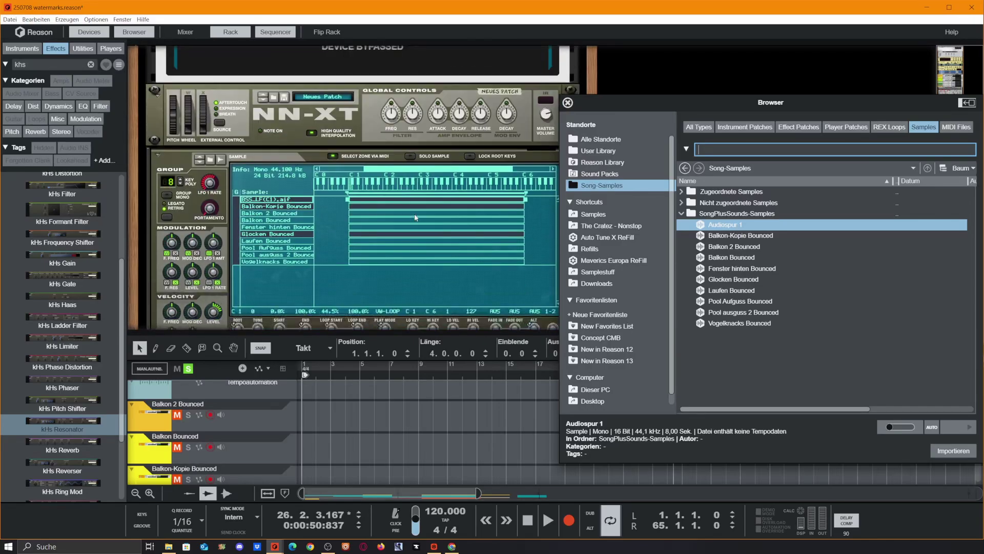
drag(723, 224, 363, 193)
drag(190, 221, 269, 204)
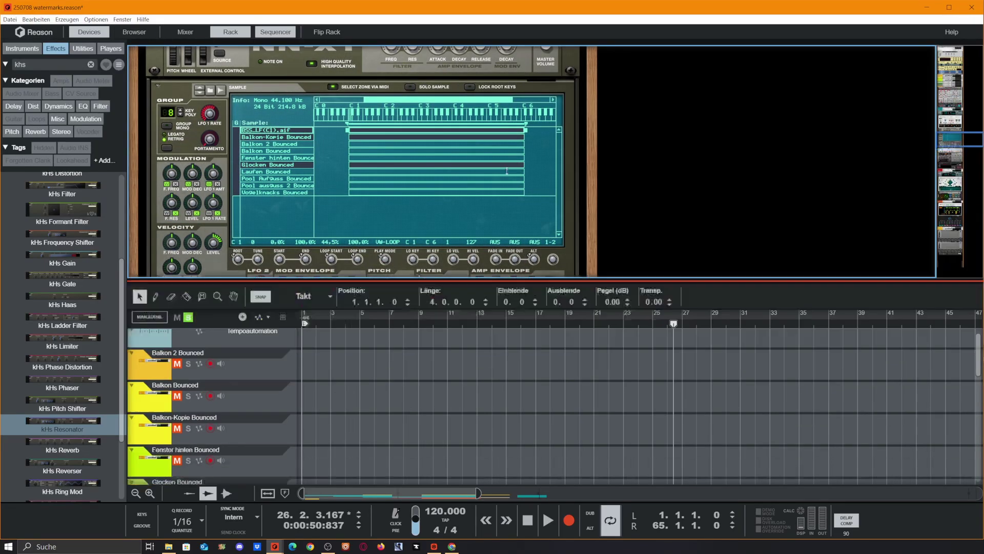
Step: Delete the Audiospur 1 clip in the full sequencer view and clear all track solos and mutes
key(F6)
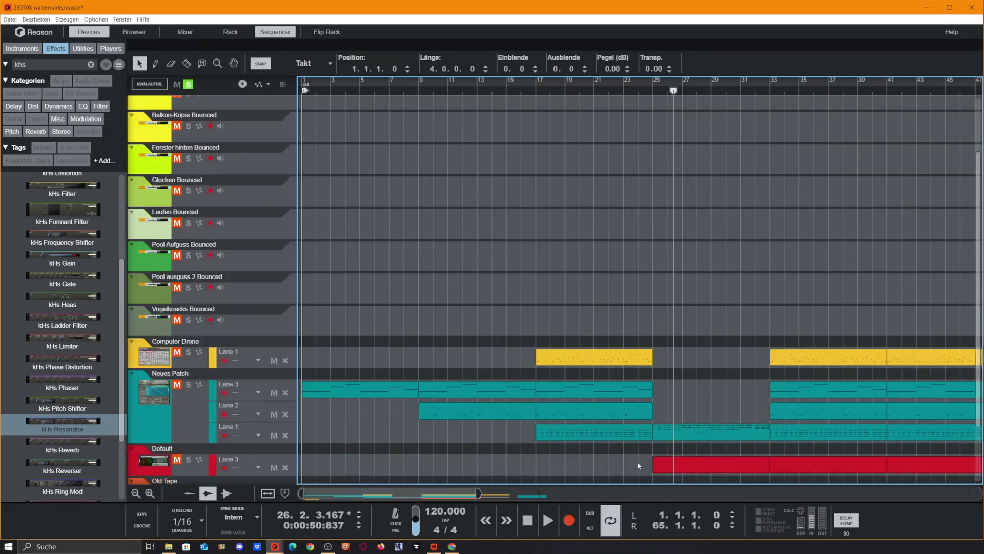
scroll(617, 482, down, 4)
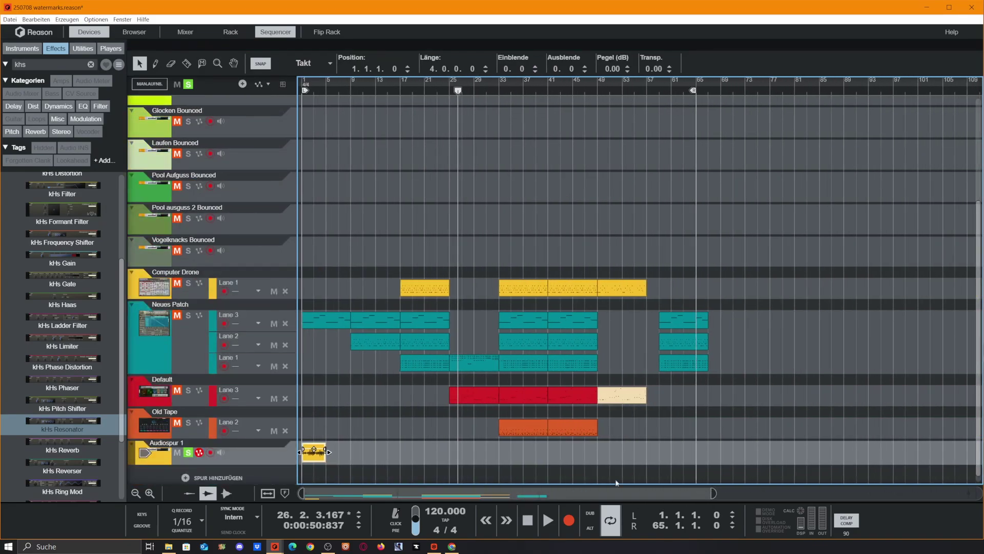
key(Delete)
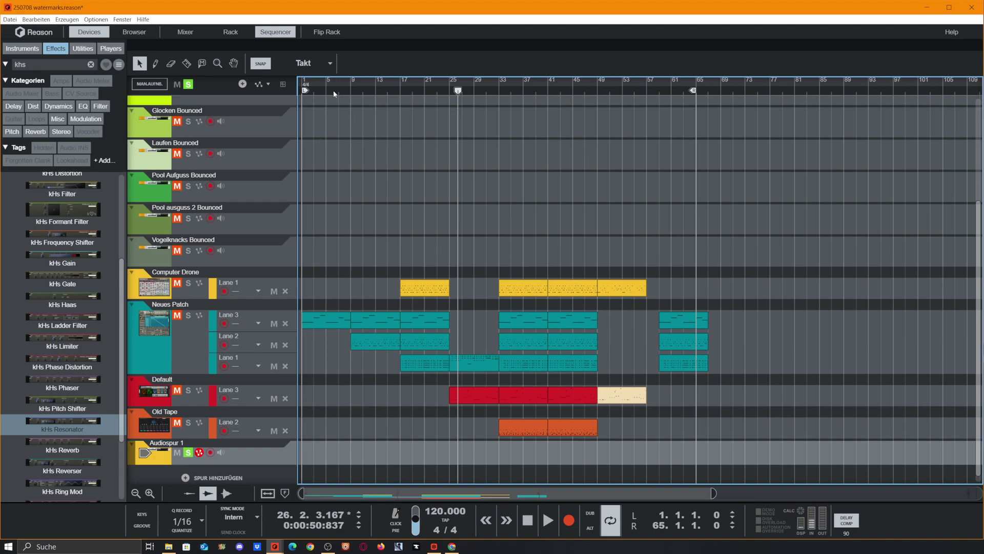
key(Home)
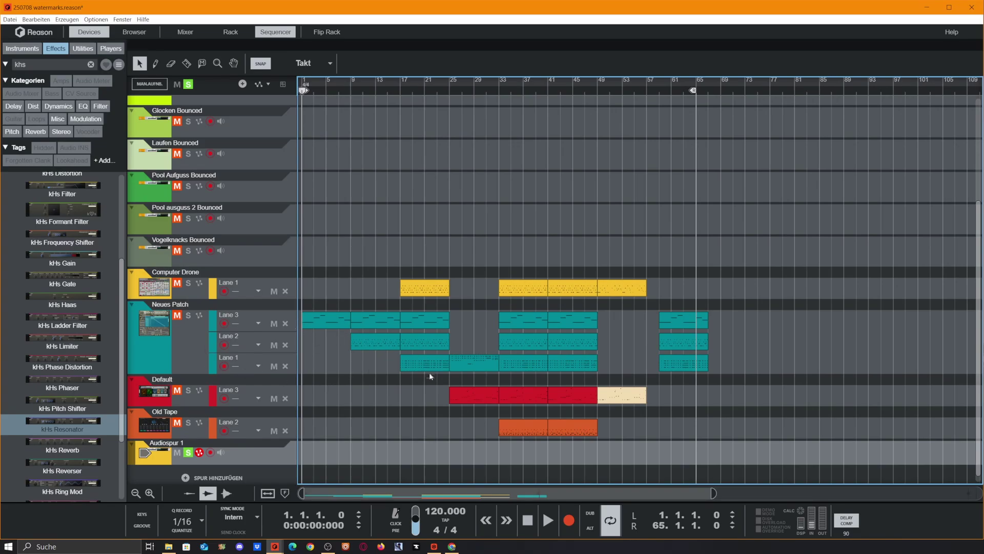
key(s)
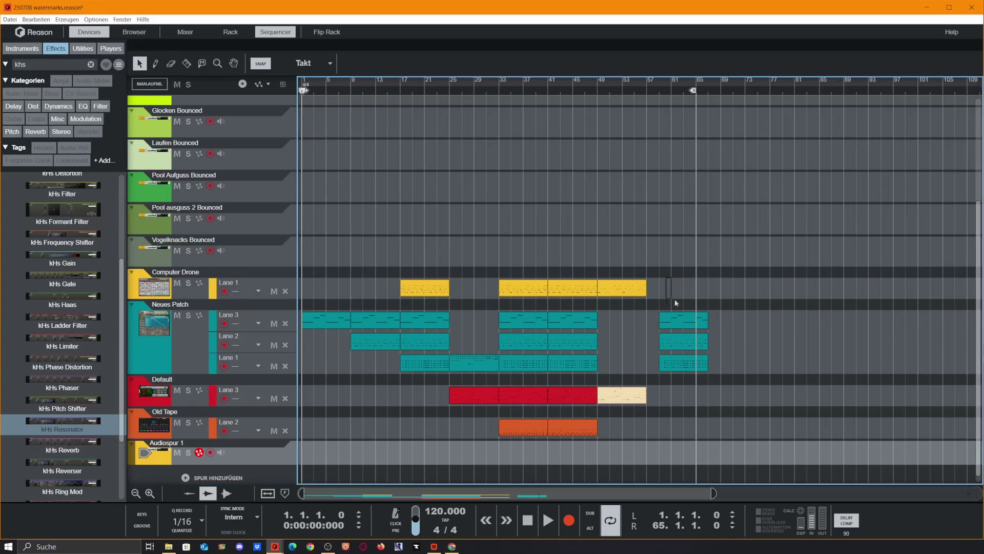
Step: Delete the Neues Patch clips after bar 57 on all three lanes and play the song from the start
drag(667, 288, 706, 379)
key(Delete)
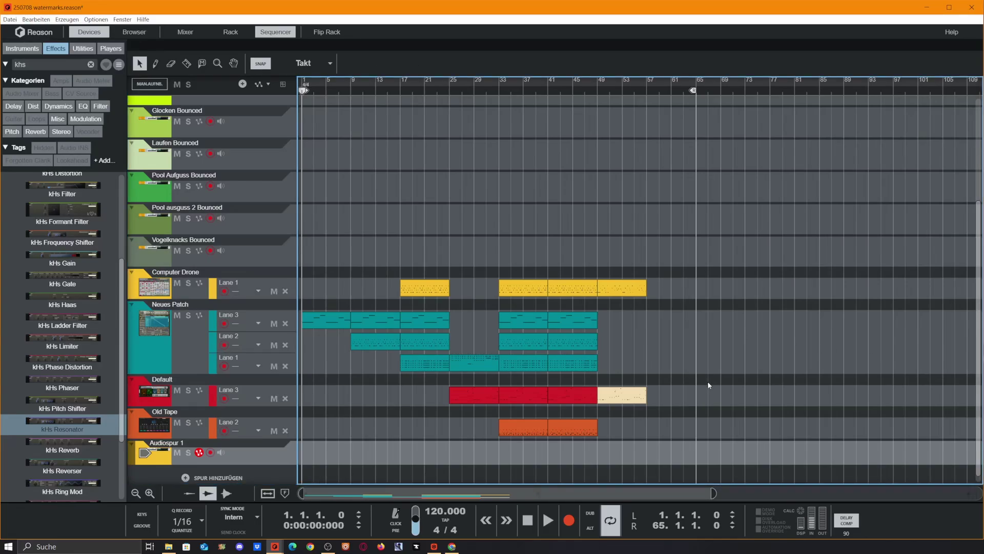
key(space)
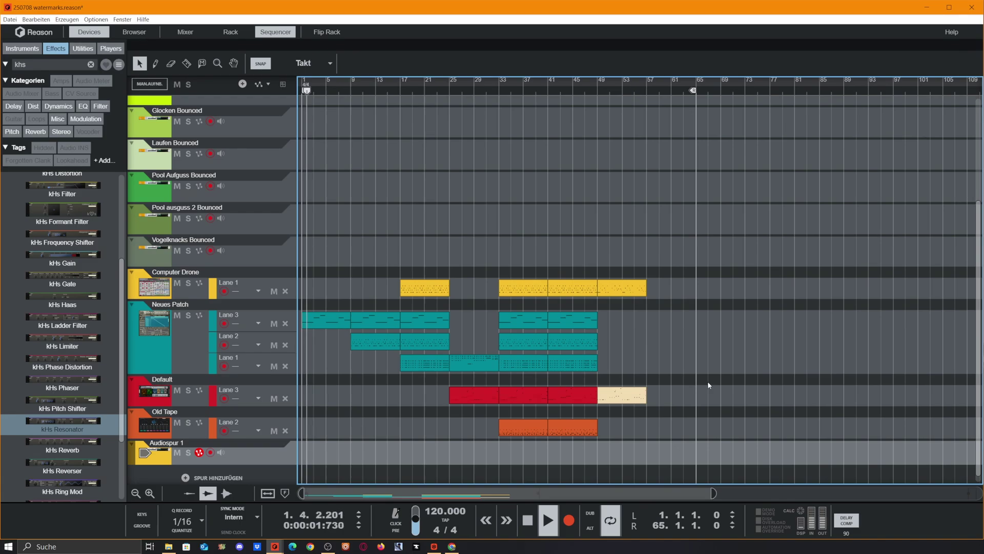